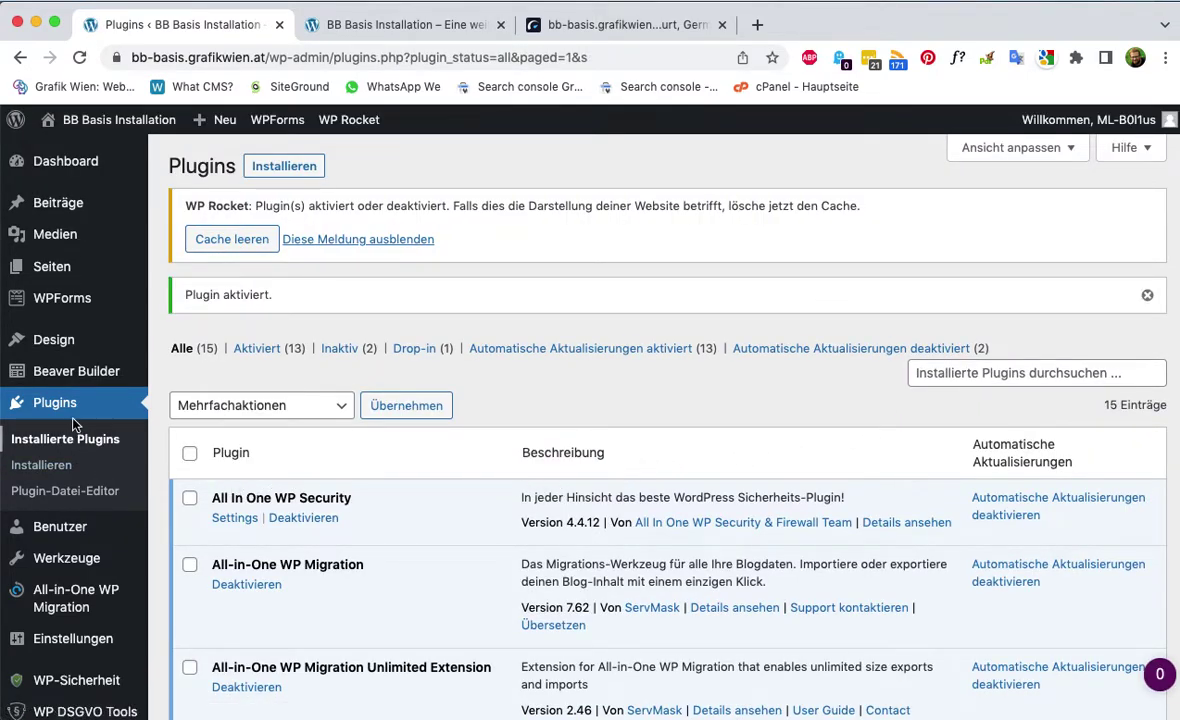
Open the Custom Fonts page in the WordPress admin area.
mouse_move(66, 345)
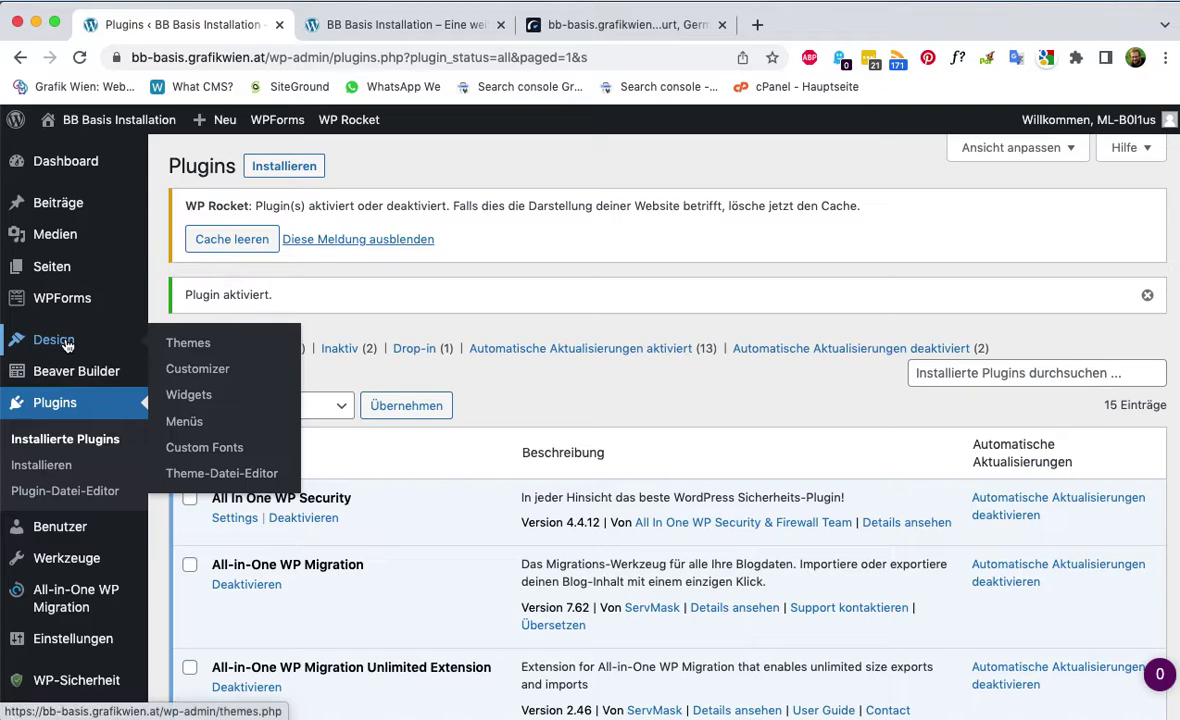
left_click(209, 450)
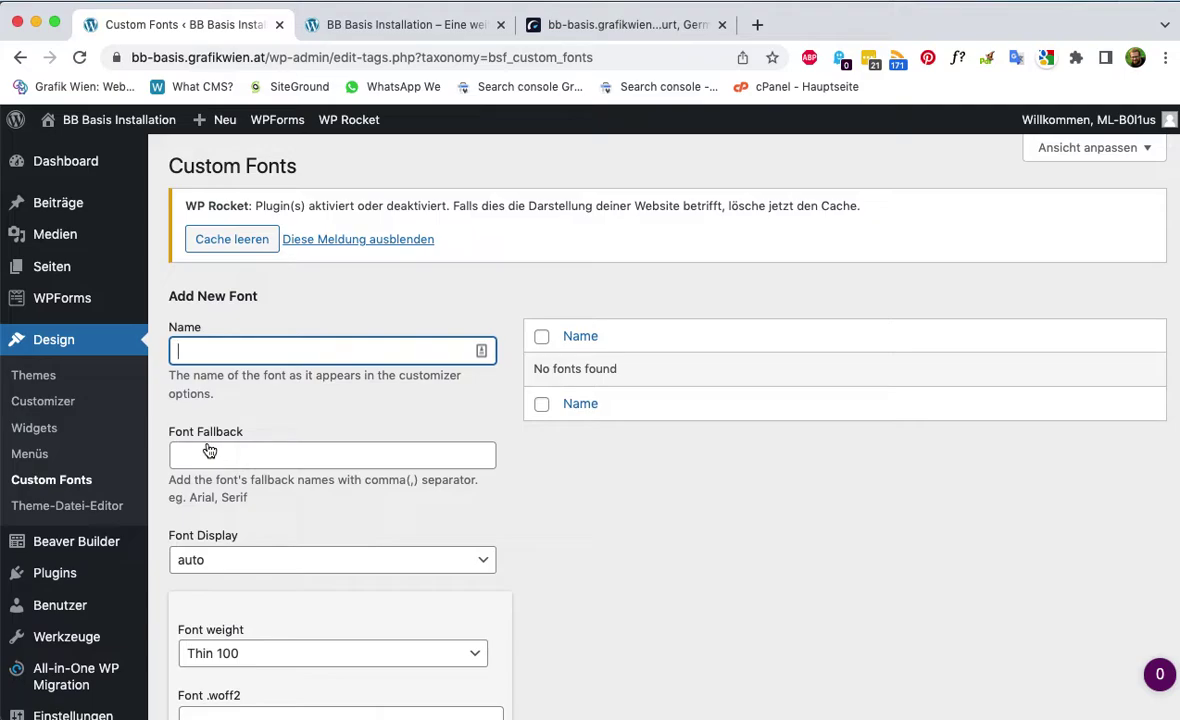
Search the web in a new browser tab for "raleway google font download".
left_click(757, 24)
left_click(614, 58)
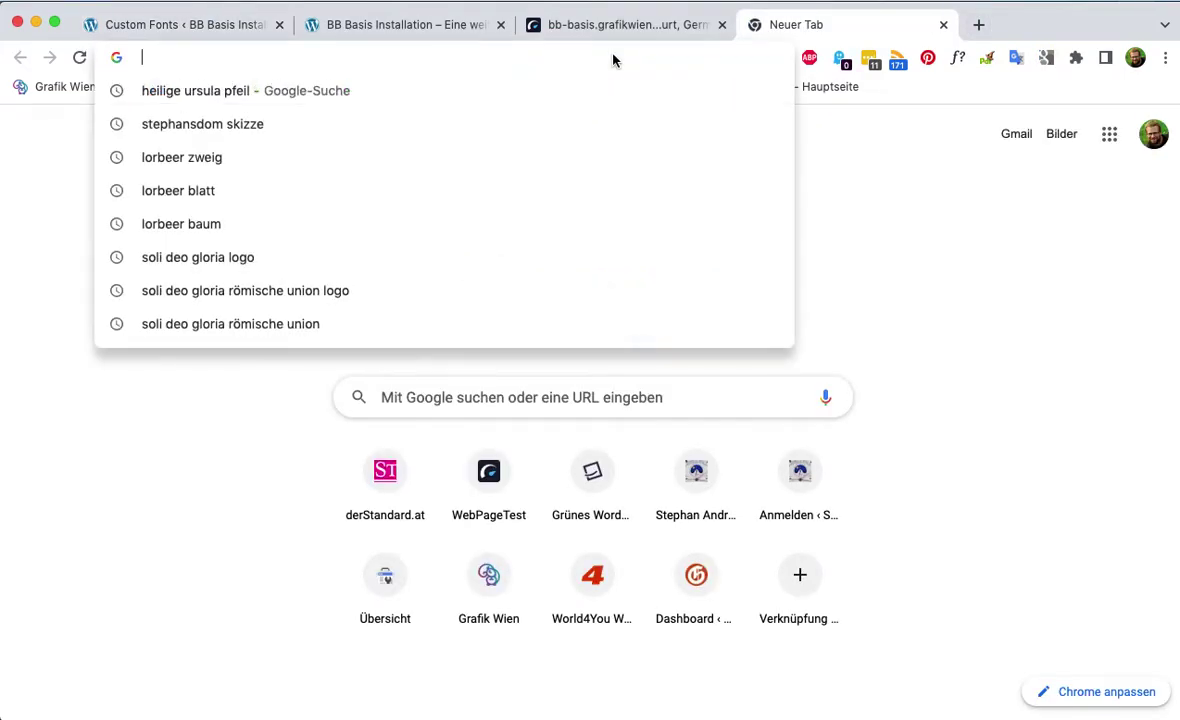
type("ral")
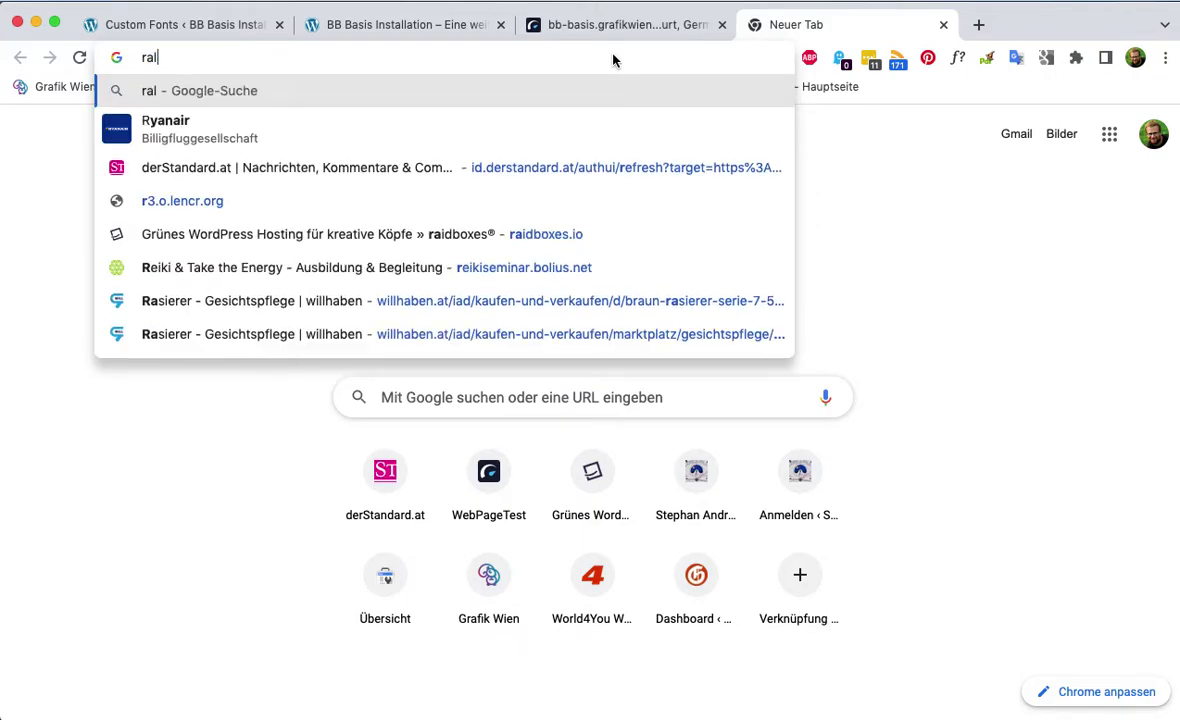
type("eq")
key("BackSpace")
type("w")
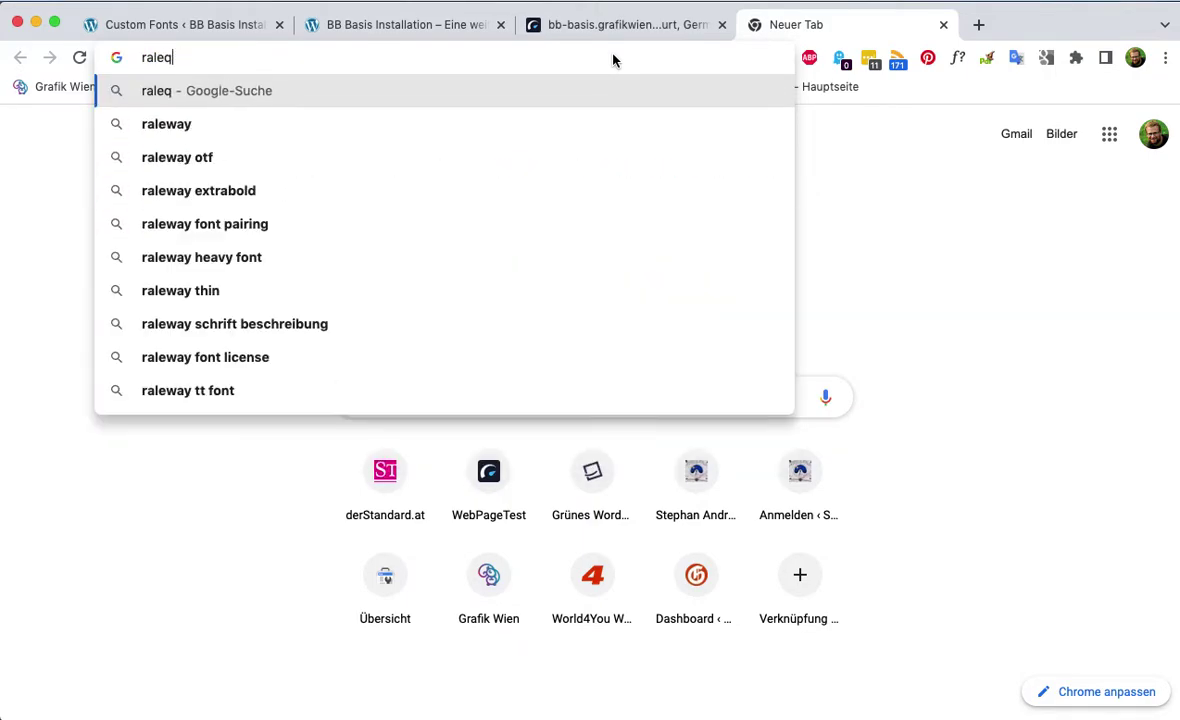
key("BackSpace")
type("e")
key("BackSpace")
type("way ")
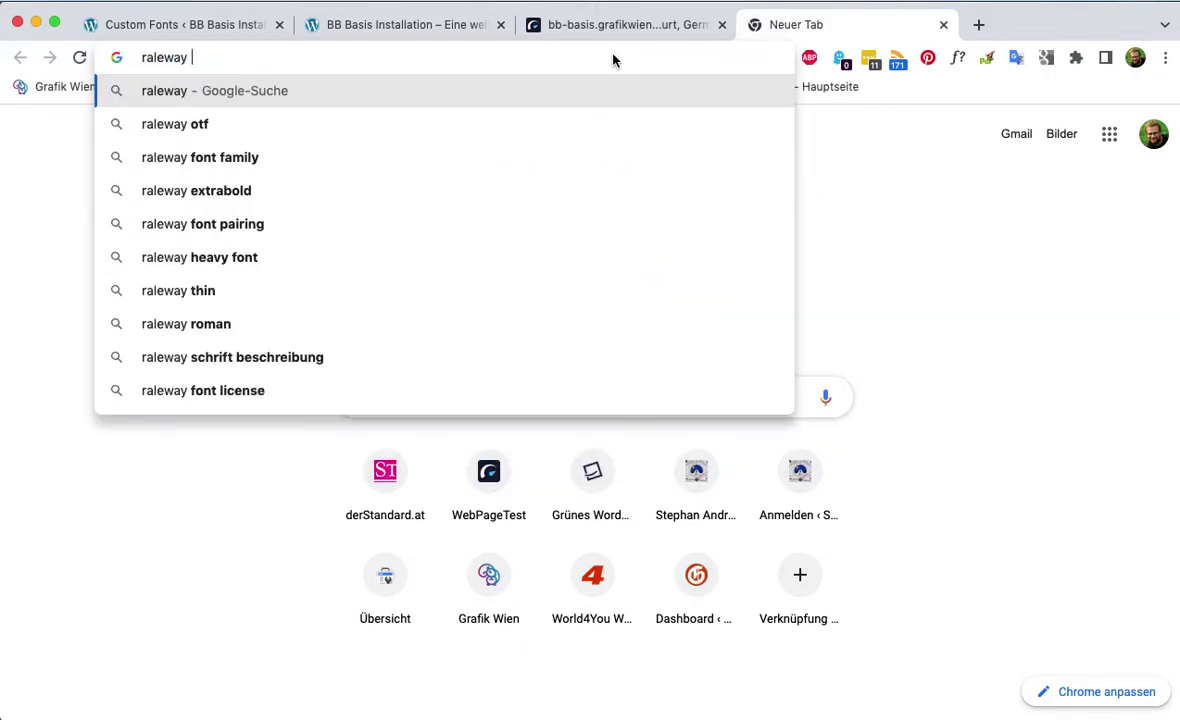
type("google font")
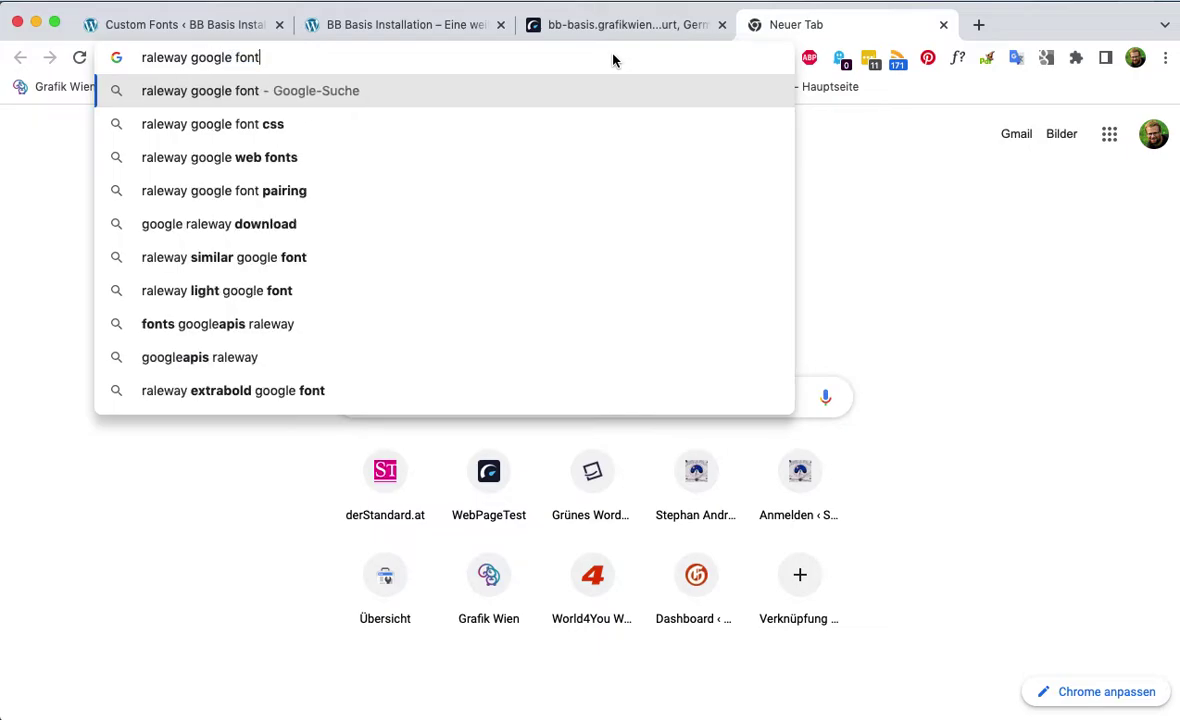
type(" download")
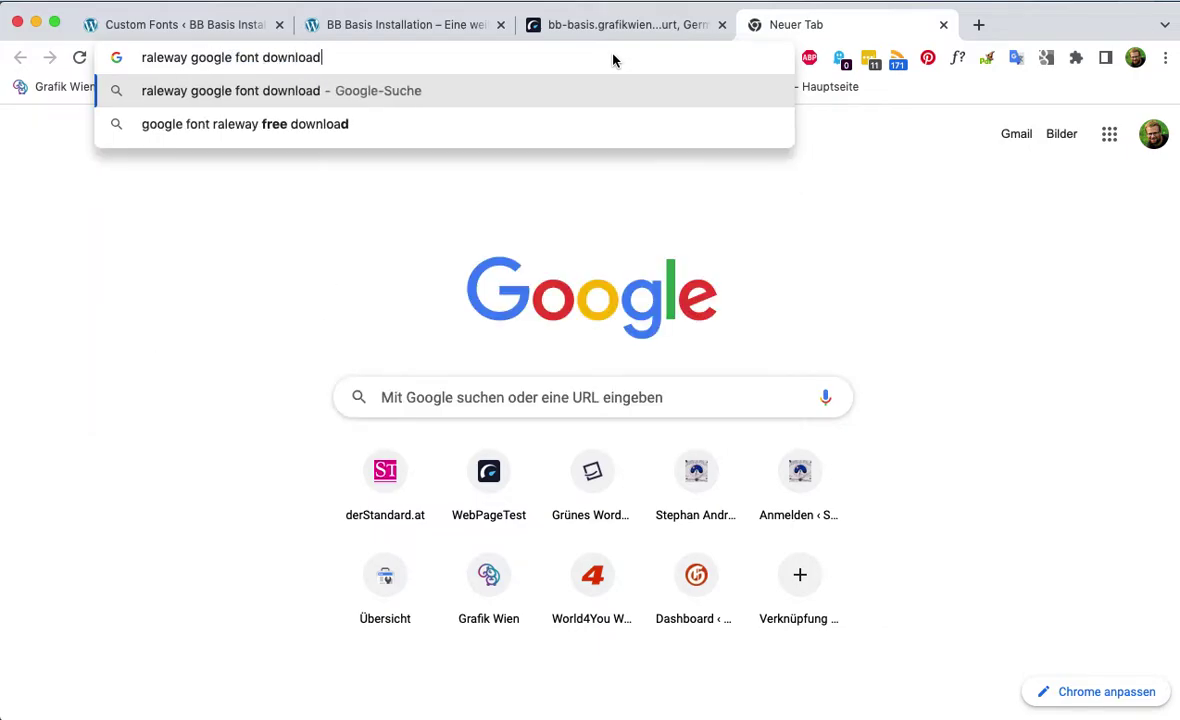
key("Return")
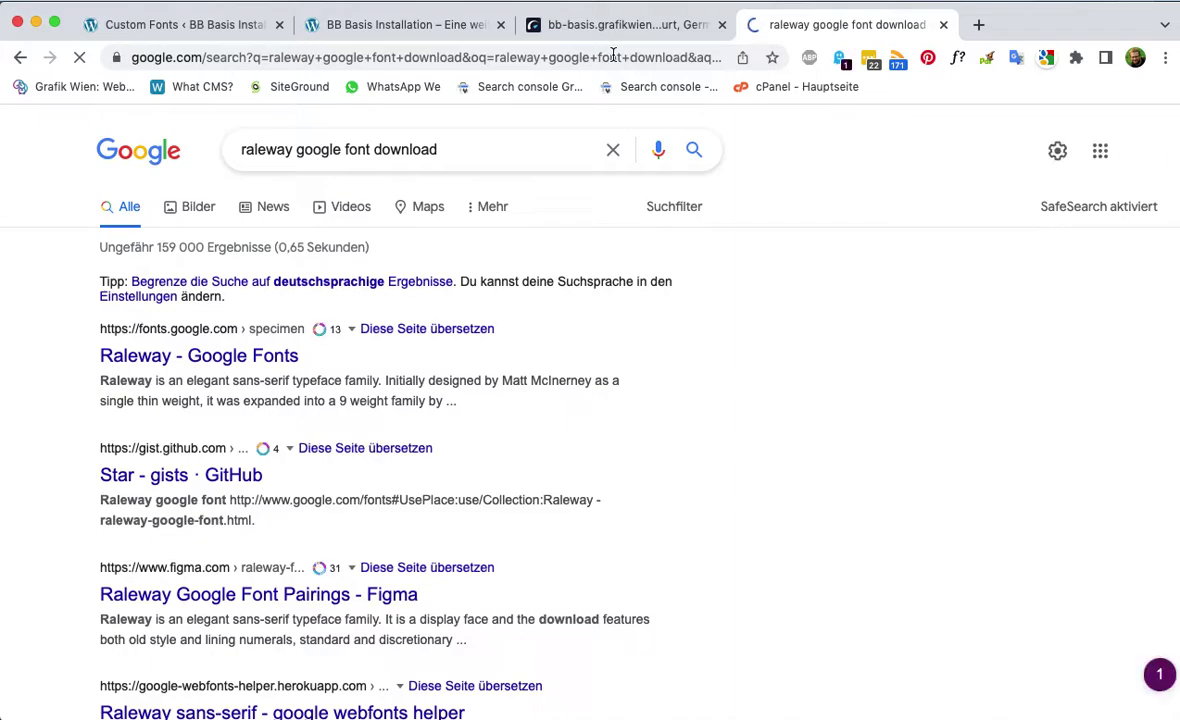
Open the Raleway page on Google Fonts and download the whole font family.
left_click(261, 371)
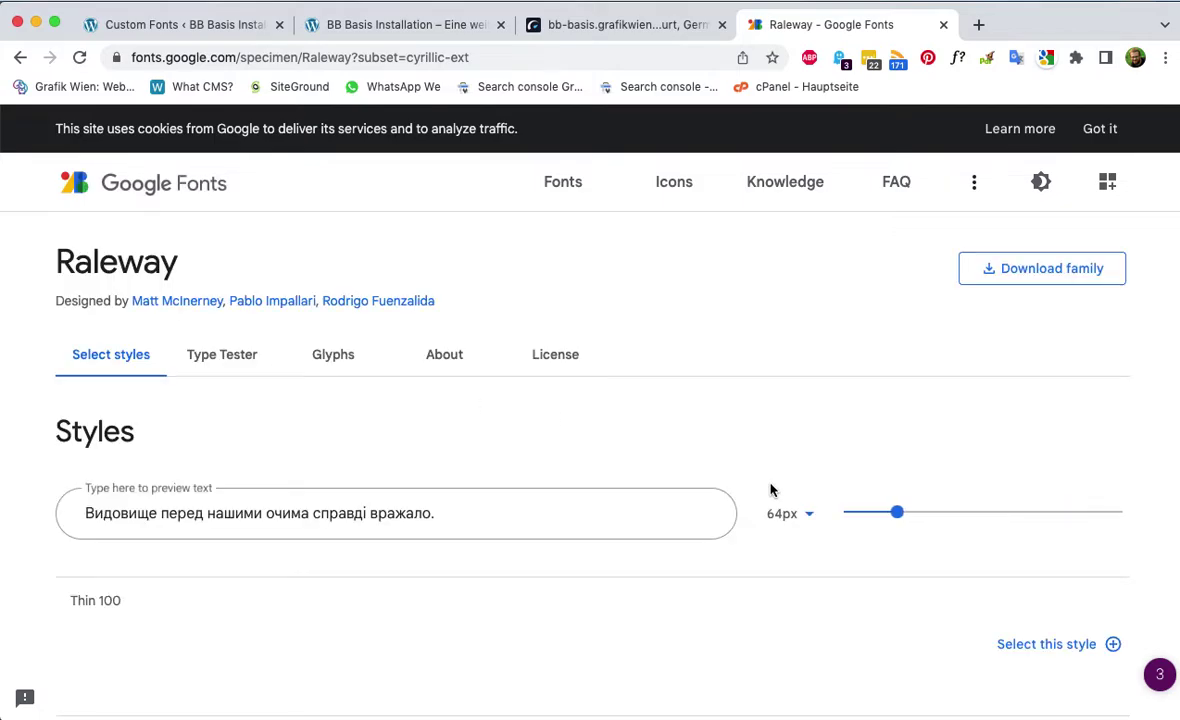
left_click(1027, 273)
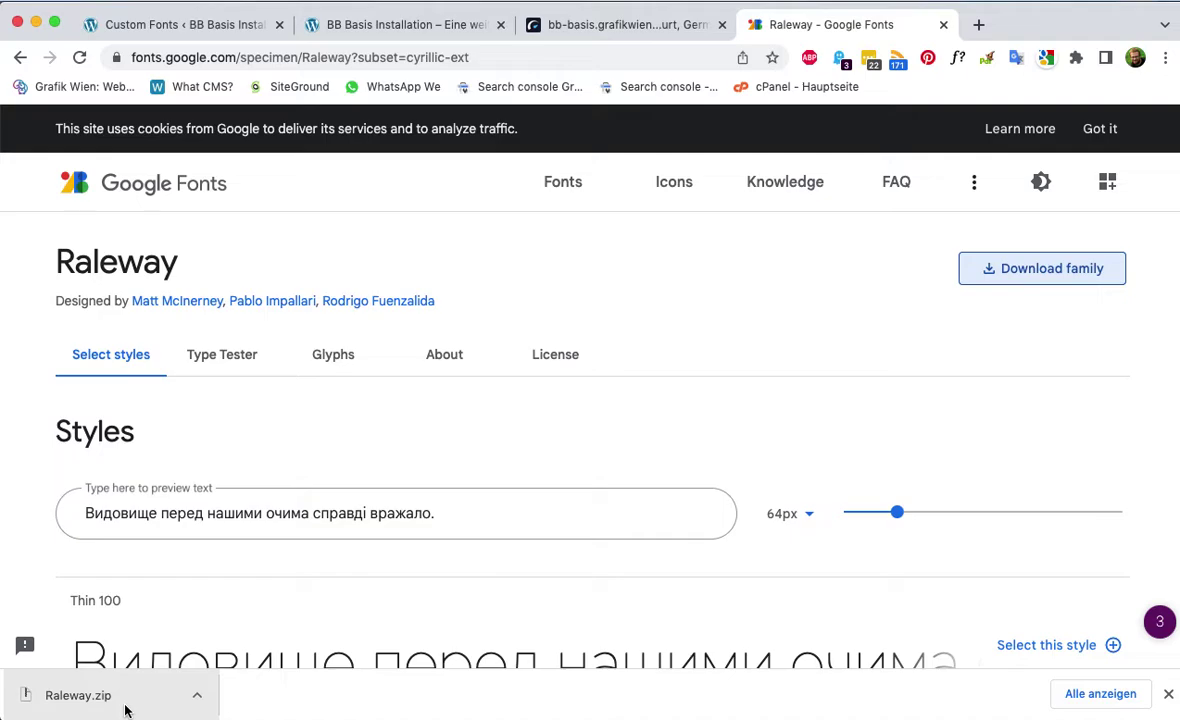
Switch to Finder, unpack Raleway.zip in Downloads and open the static folder inside the extracted Raleway folder.
key("super+Tab")
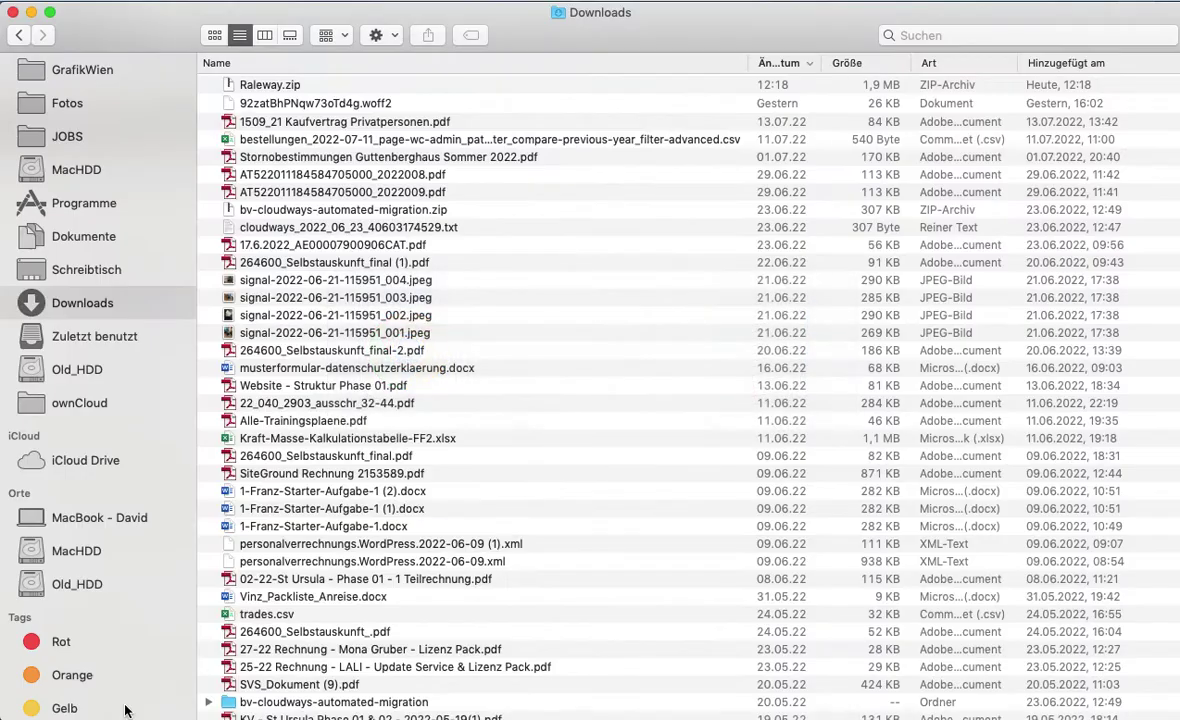
double_click(268, 85)
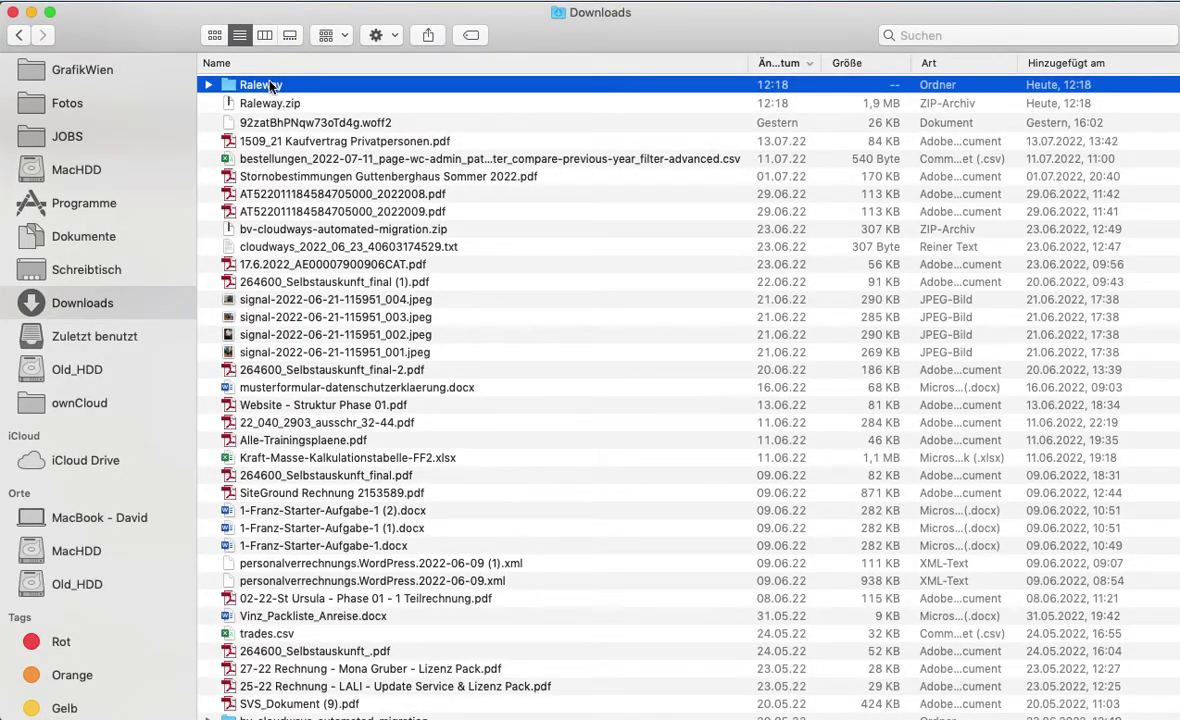
double_click(251, 88)
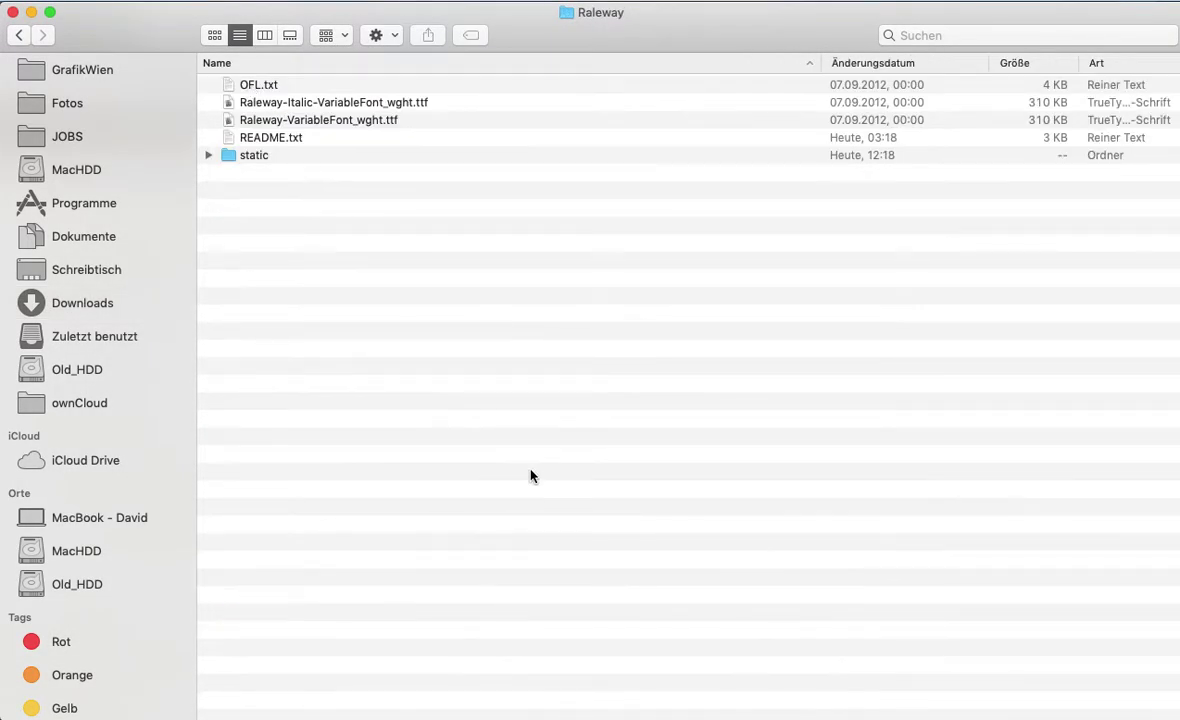
double_click(255, 158)
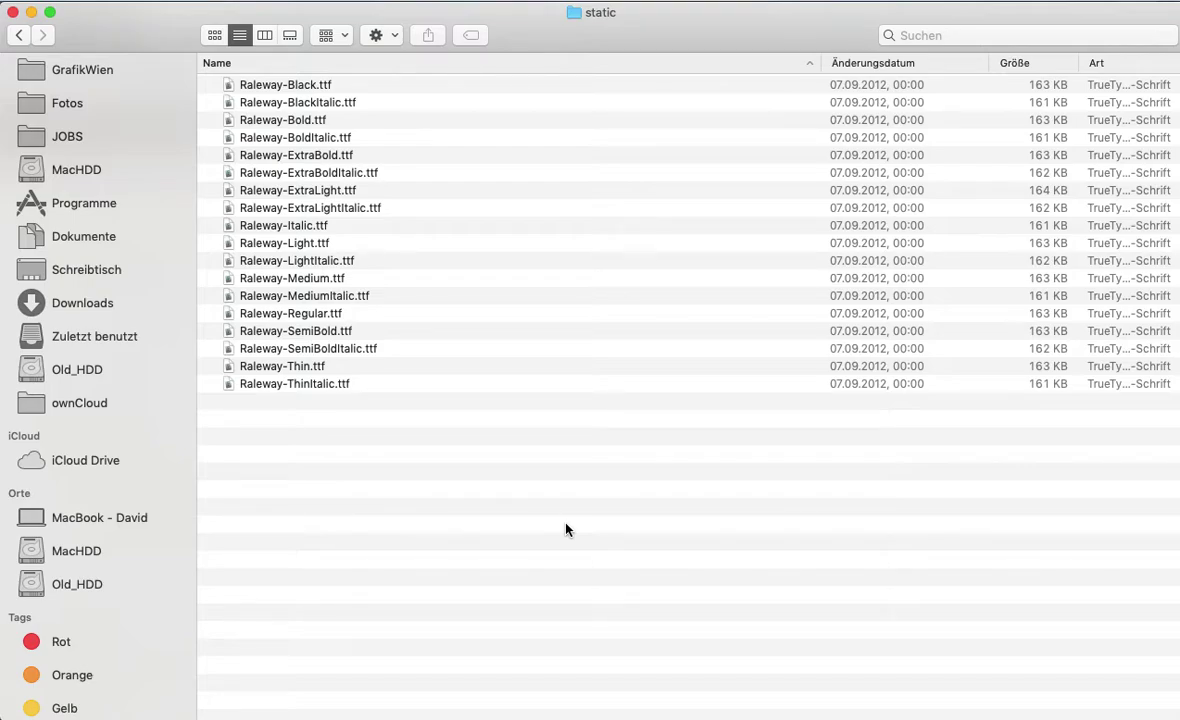
Back on the Custom Fonts page in Chrome, name the new font Raleway, with fallback Verdana and weight Normal 400.
key("super+Tab")
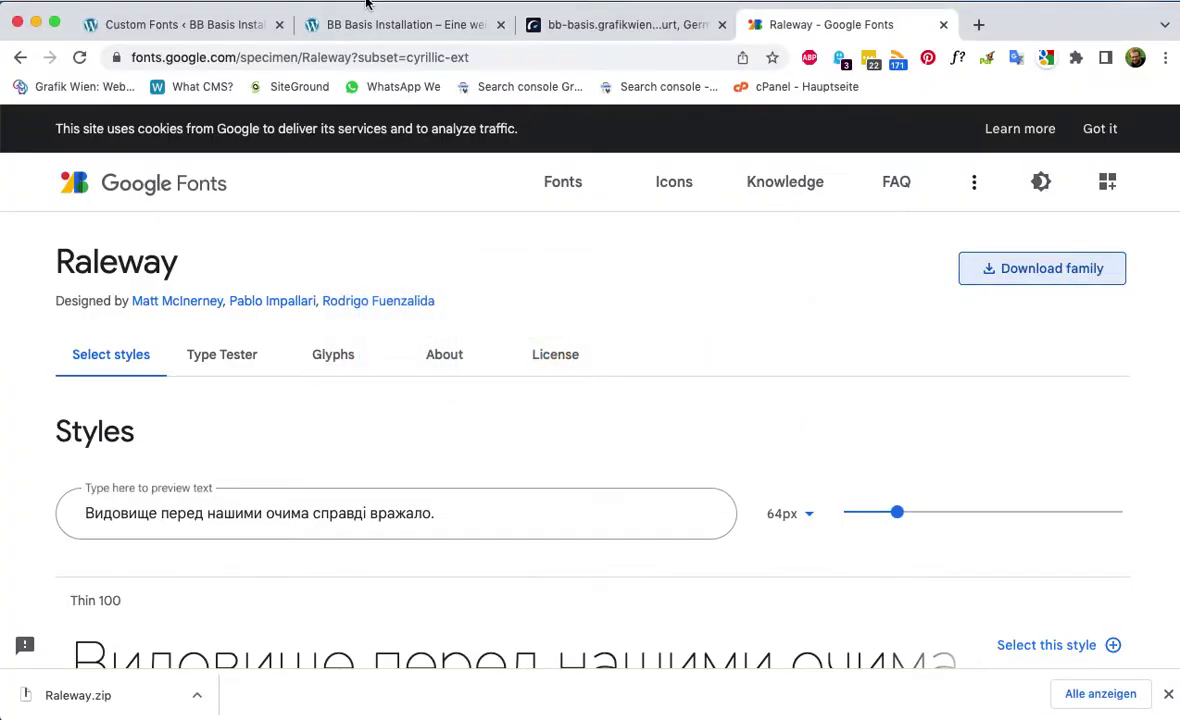
left_click(174, 26)
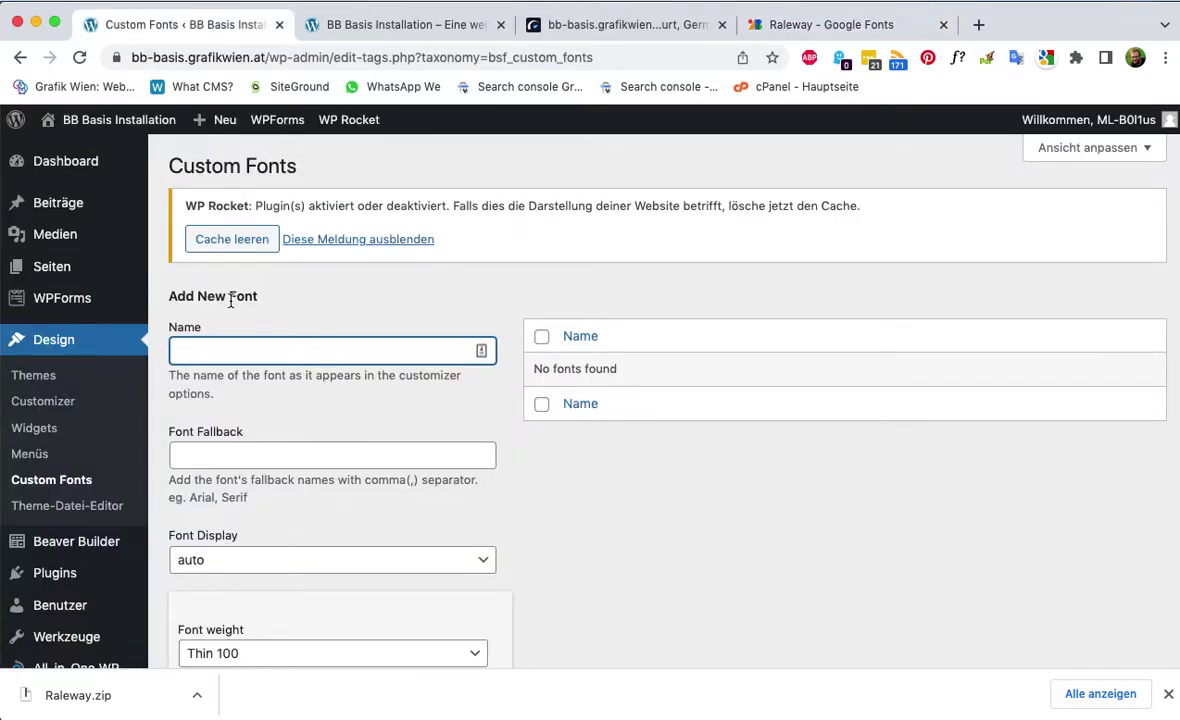
type("Raleway")
scroll(268, 294, "down", 3)
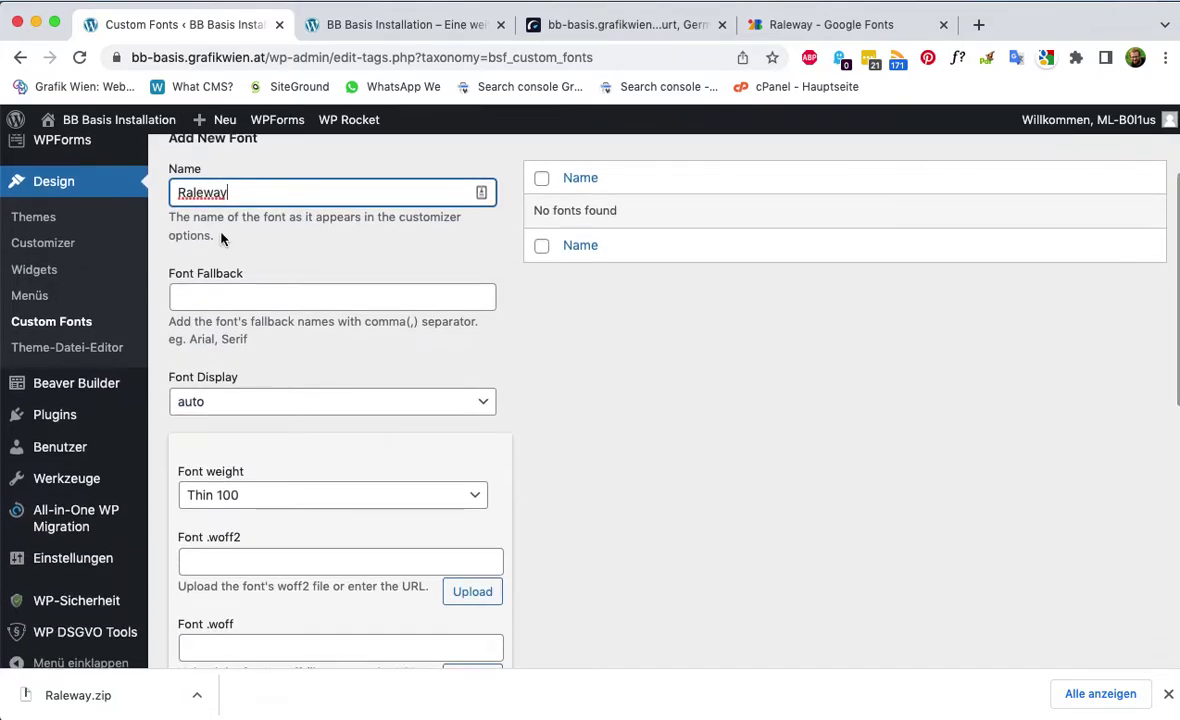
left_click(267, 294)
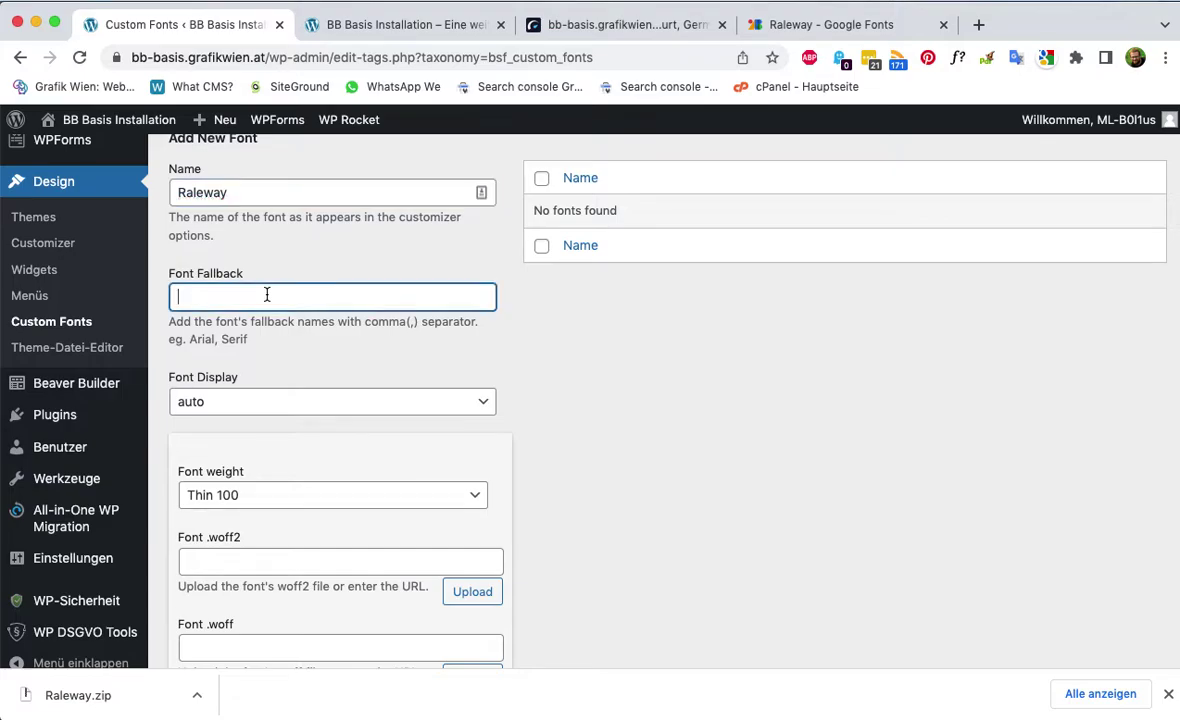
type("Verdana")
scroll(645, 545, "down", 3)
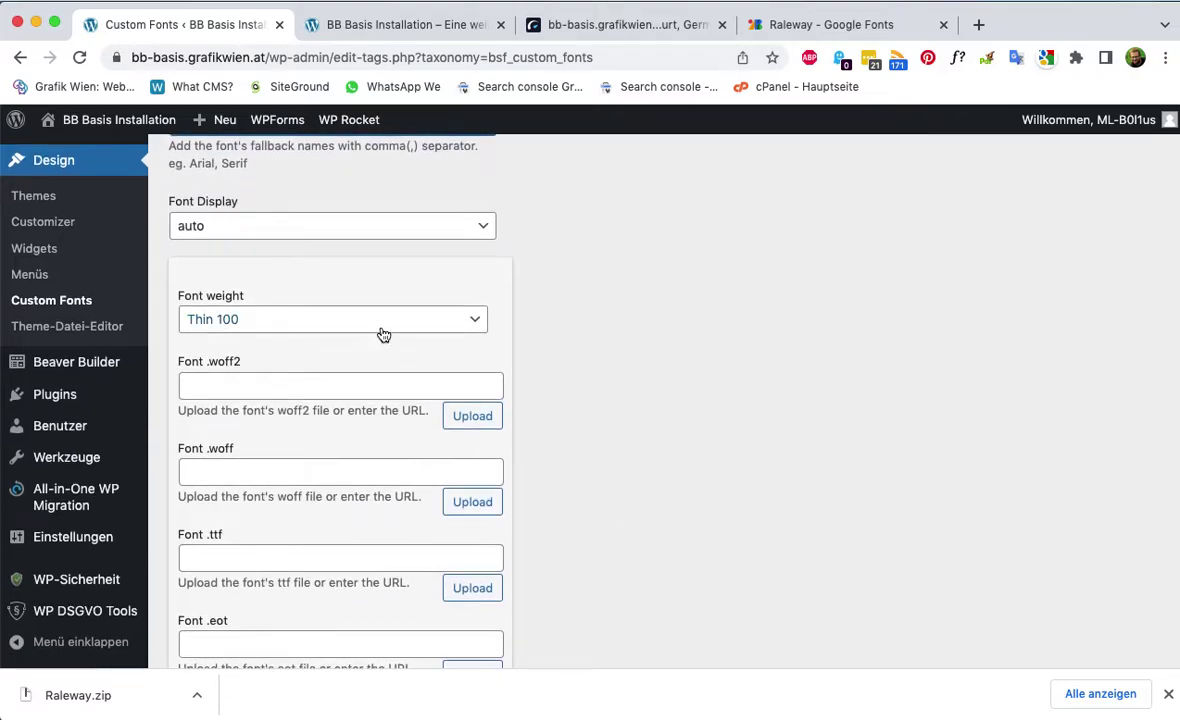
left_click(382, 320)
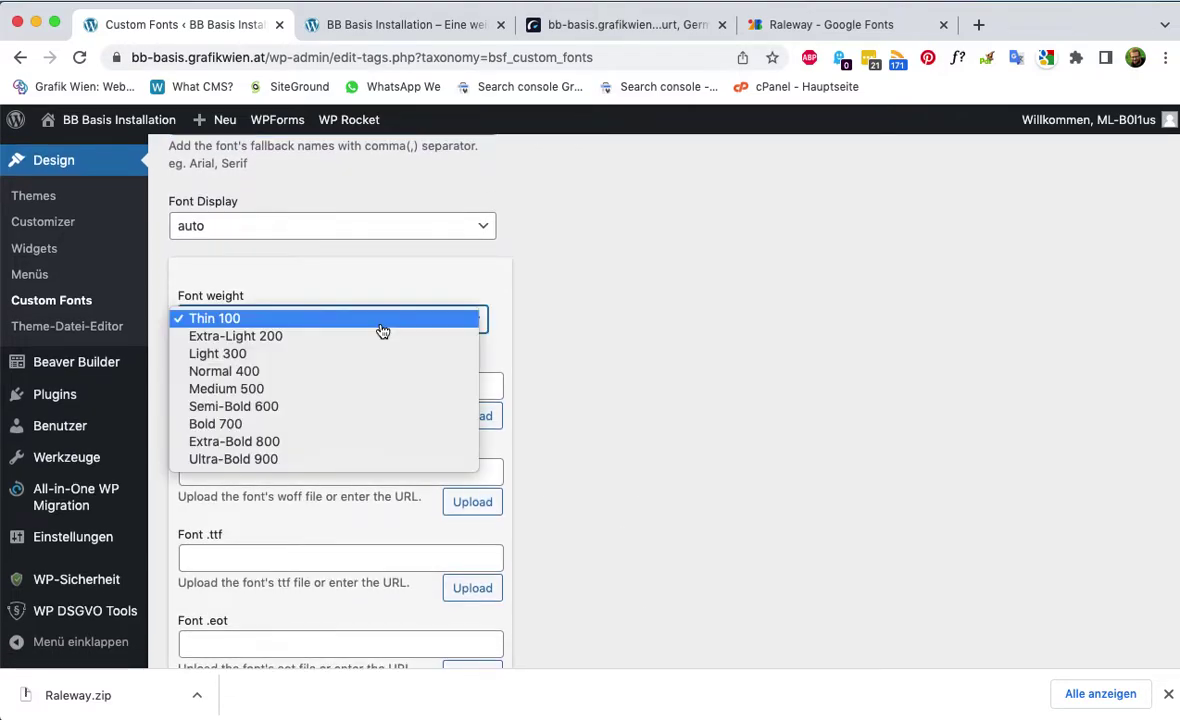
left_click(369, 372)
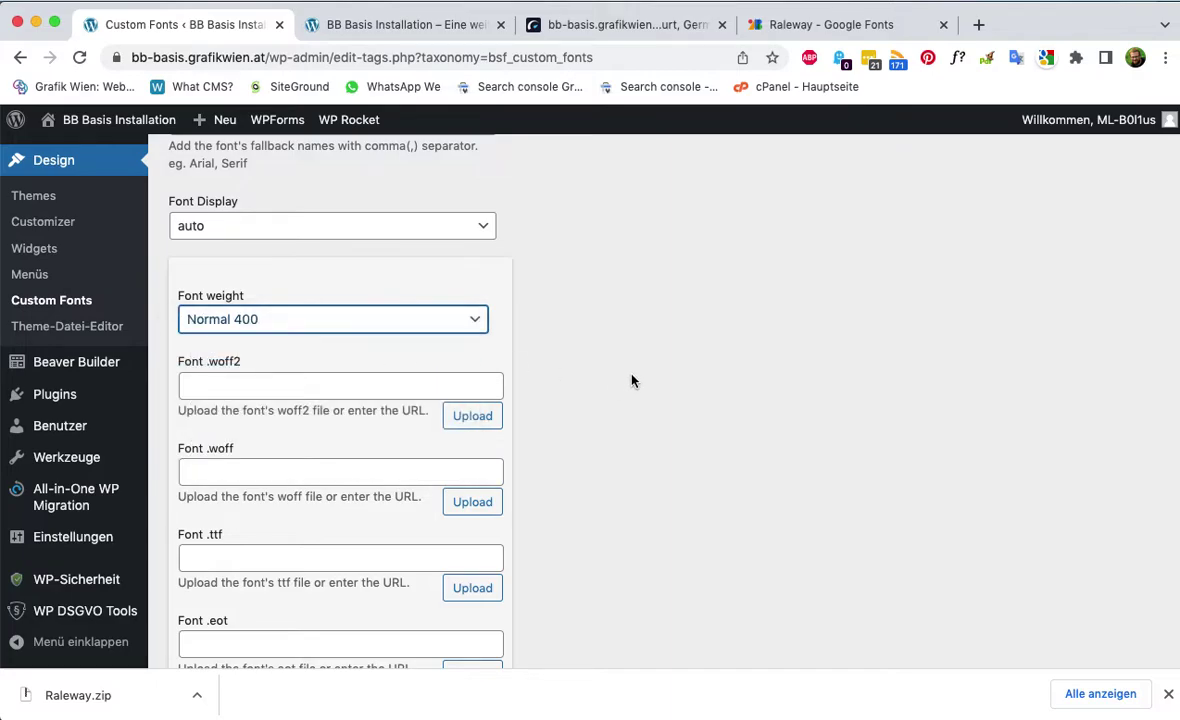
Upload Raleway-Regular.ttf from Finder's static folder as the font's .ttf file and save the new font.
key("super+Tab")
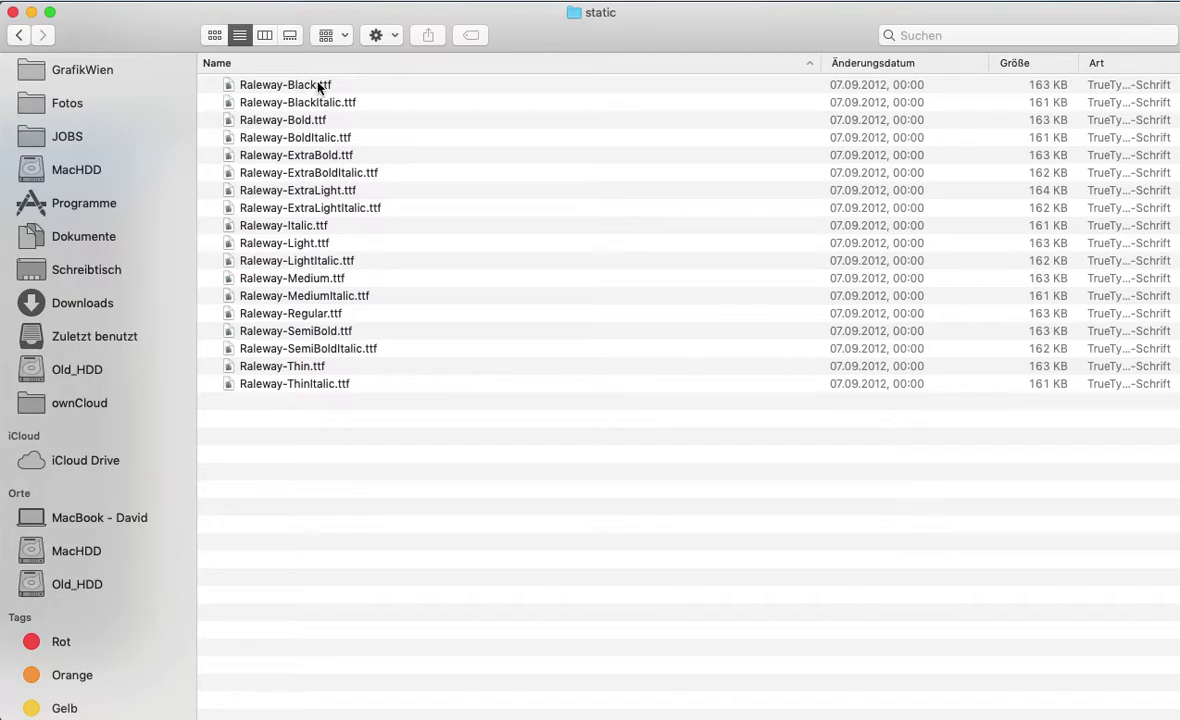
key("super+Tab")
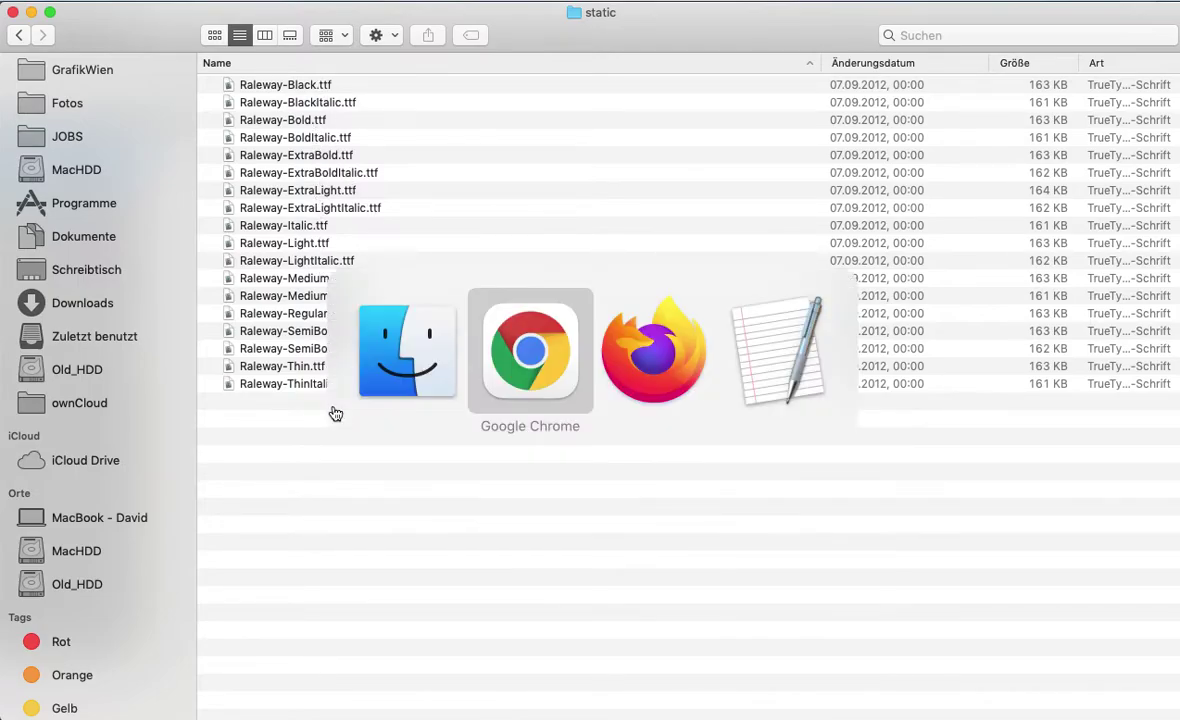
scroll(335, 410, "down", 3)
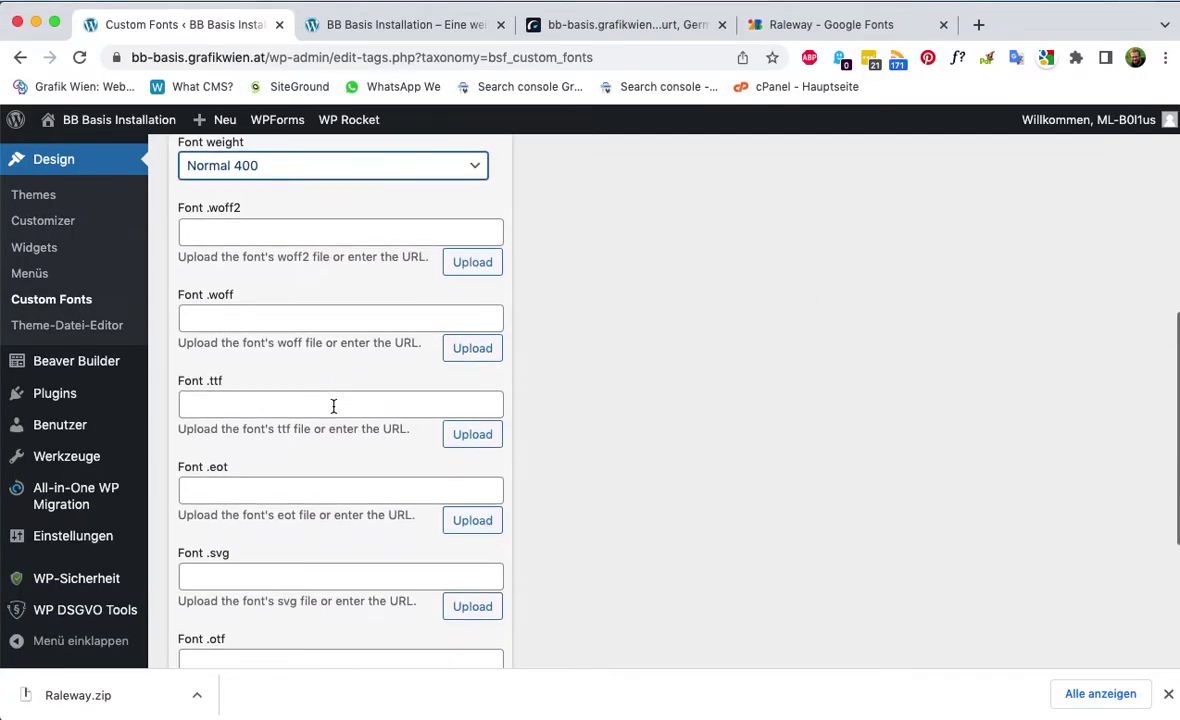
left_click(474, 440)
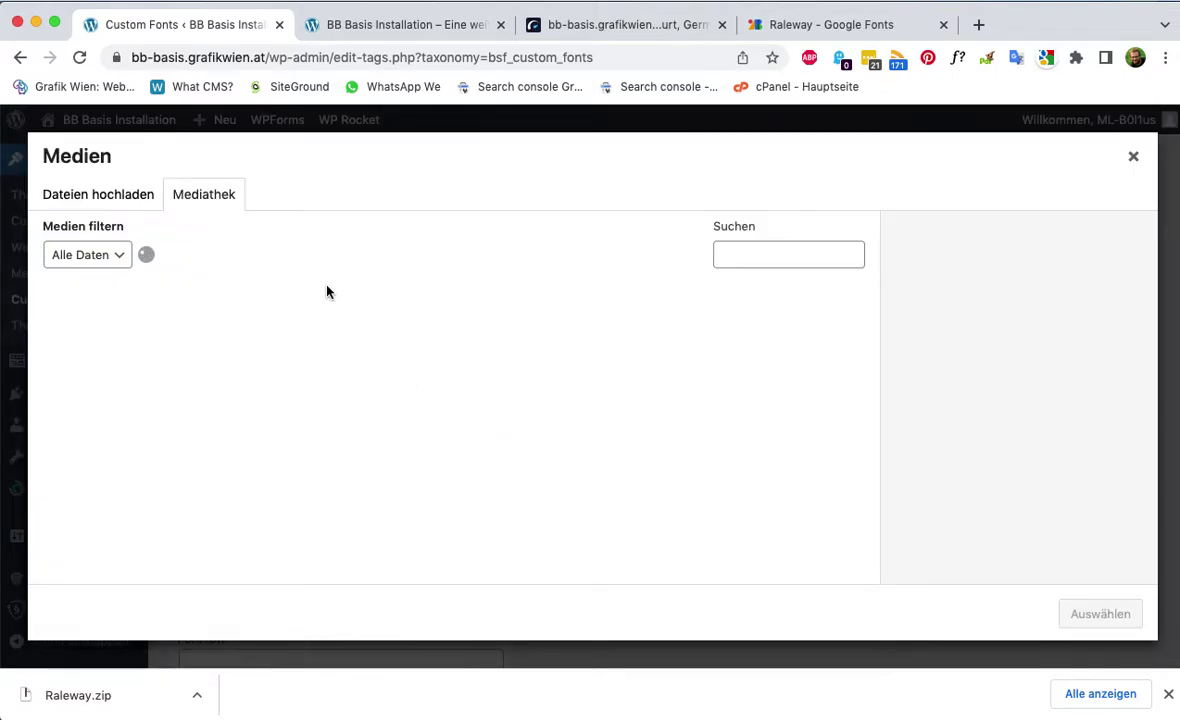
left_click(130, 198)
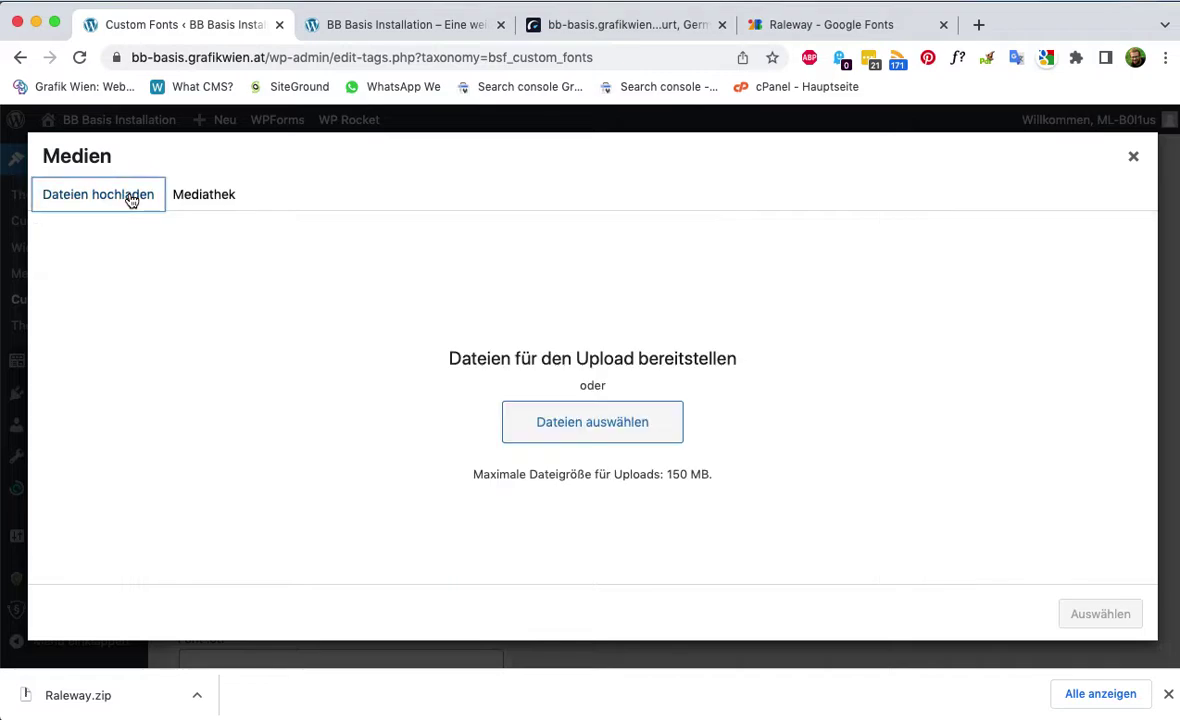
key("super+Tab")
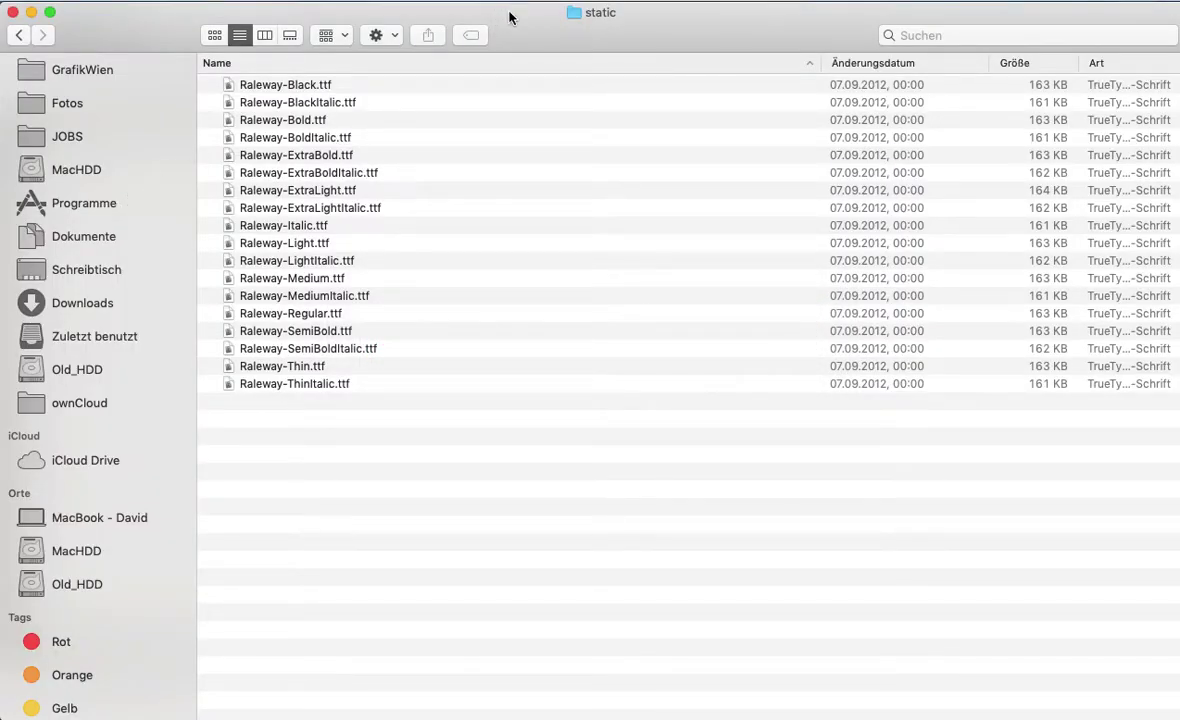
left_click_drag(509, 16, 510, 40)
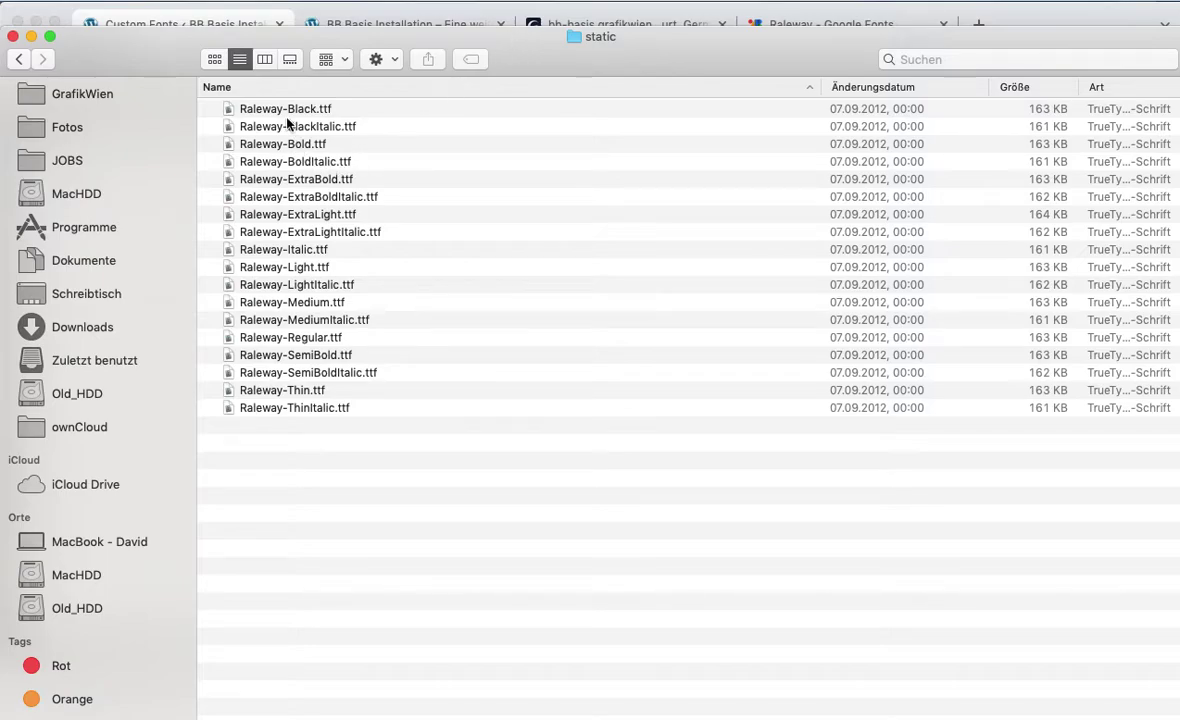
left_click(291, 341)
left_click_drag(291, 341, 369, 330)
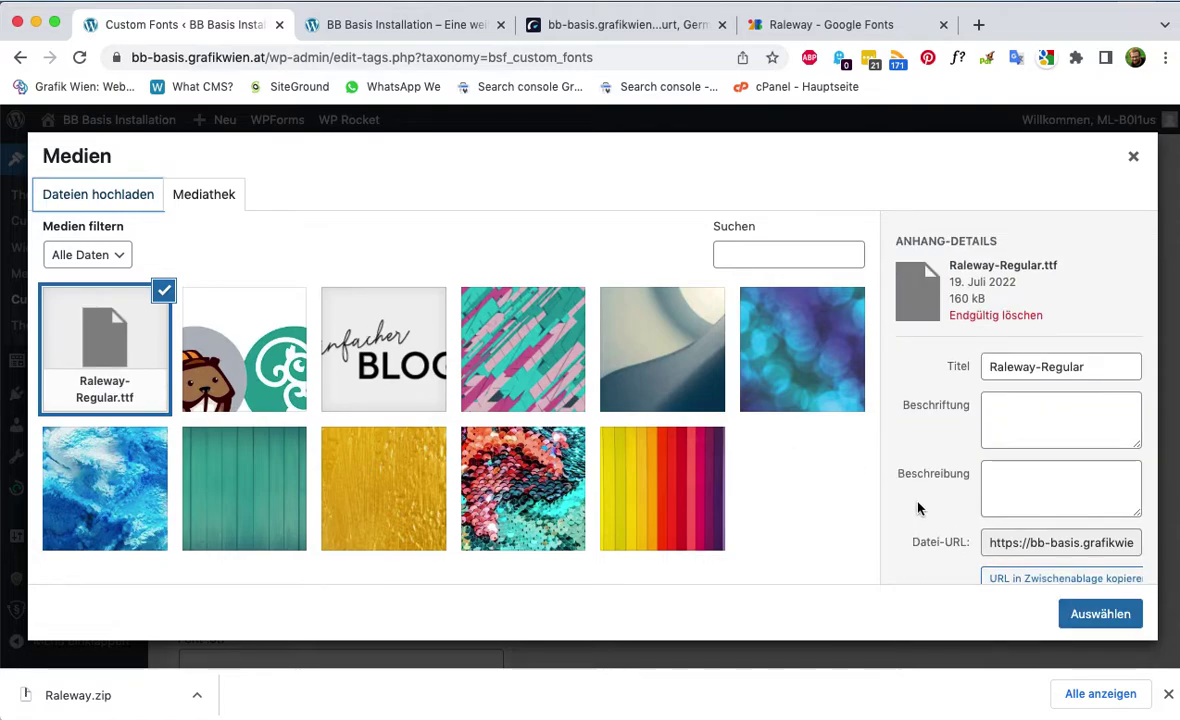
left_click(1124, 617)
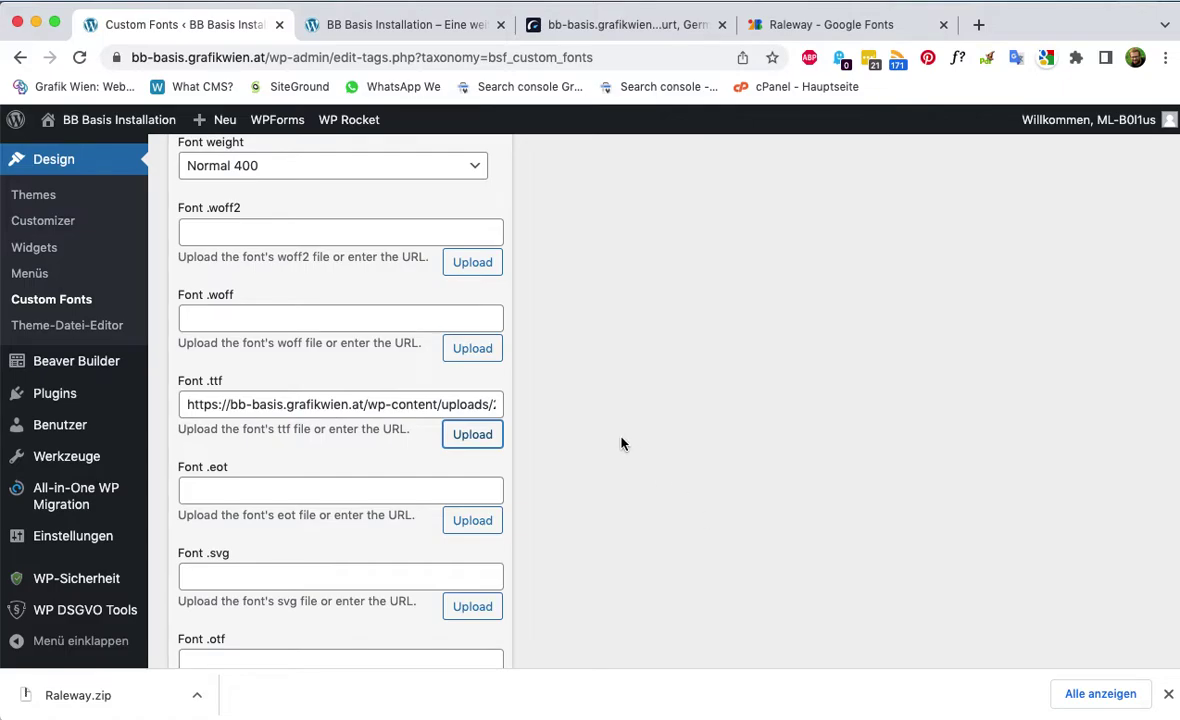
scroll(327, 491, "down", 5)
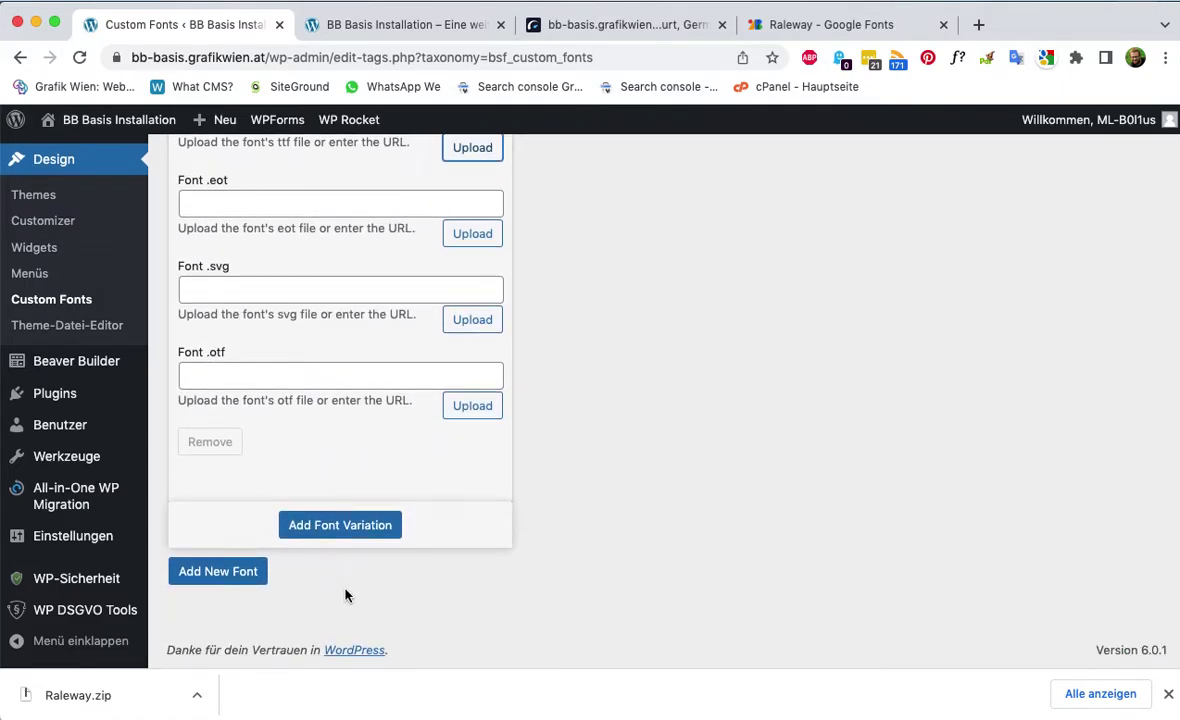
left_click(231, 575)
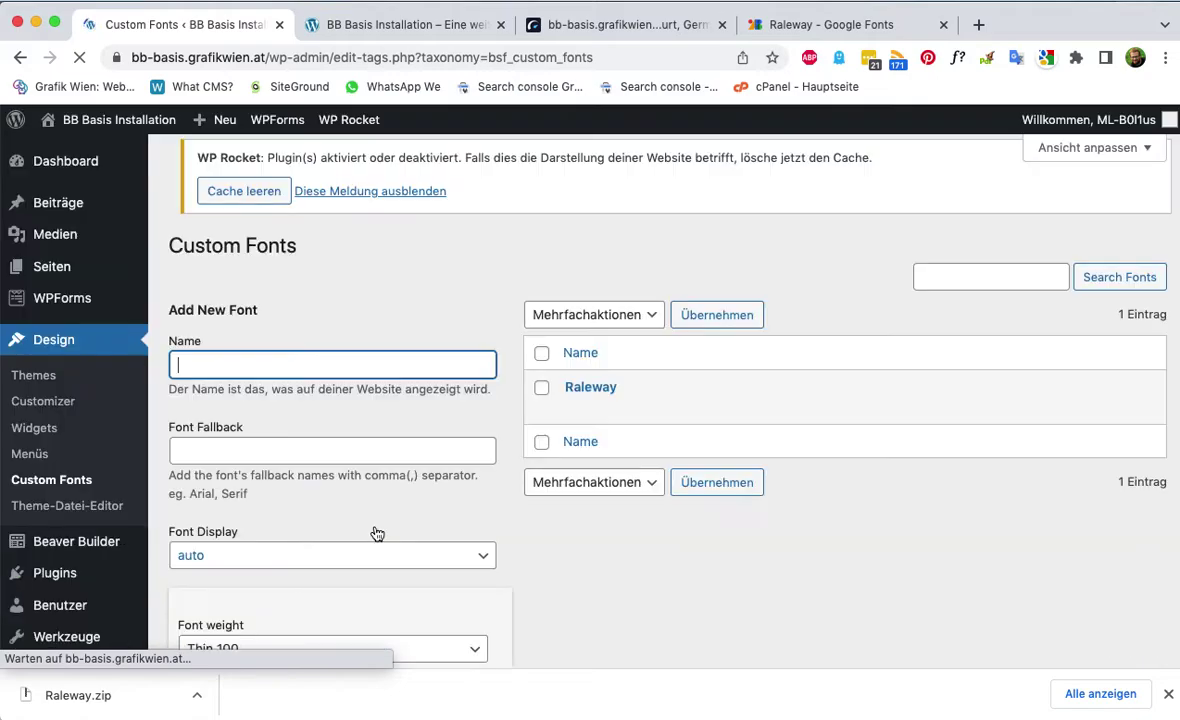
Add another font variation block to the empty new-font form.
scroll(375, 532, "down", 10)
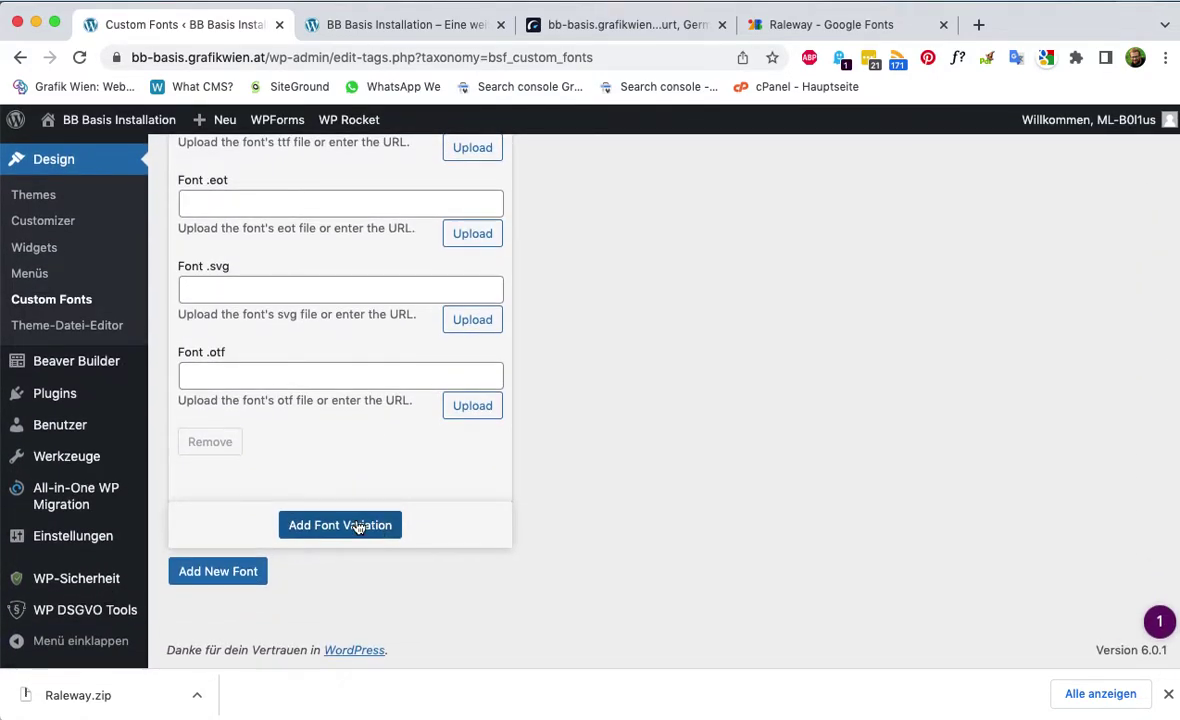
left_click(358, 525)
scroll(358, 527, "down", 5)
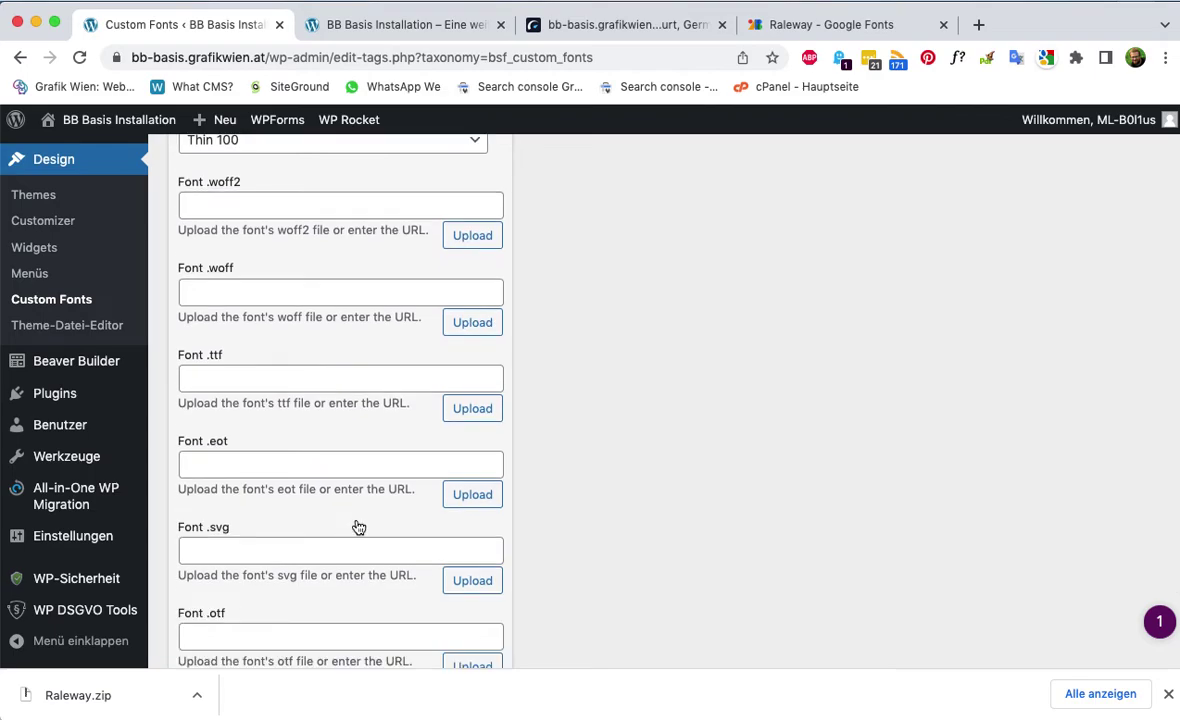
Set the new font variation's weight to Bold 700 and upload Raleway-Bold.ttf from Finder's static folder as its .ttf file.
scroll(358, 527, "up", 2)
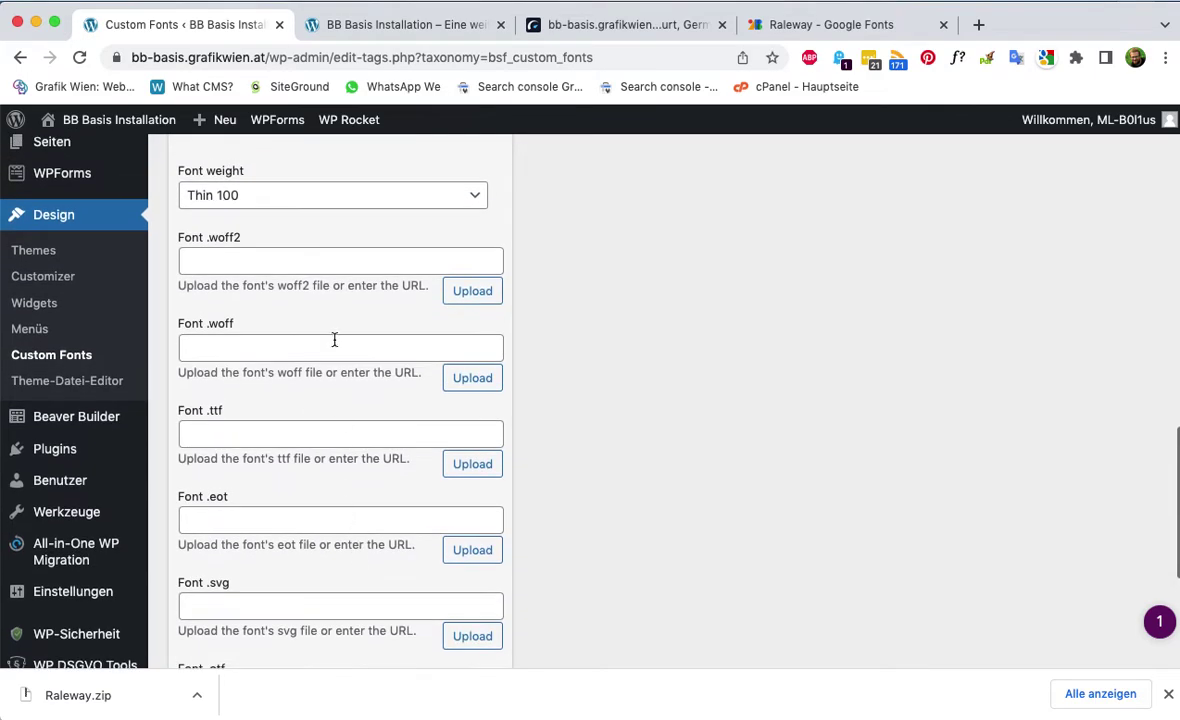
left_click(335, 197)
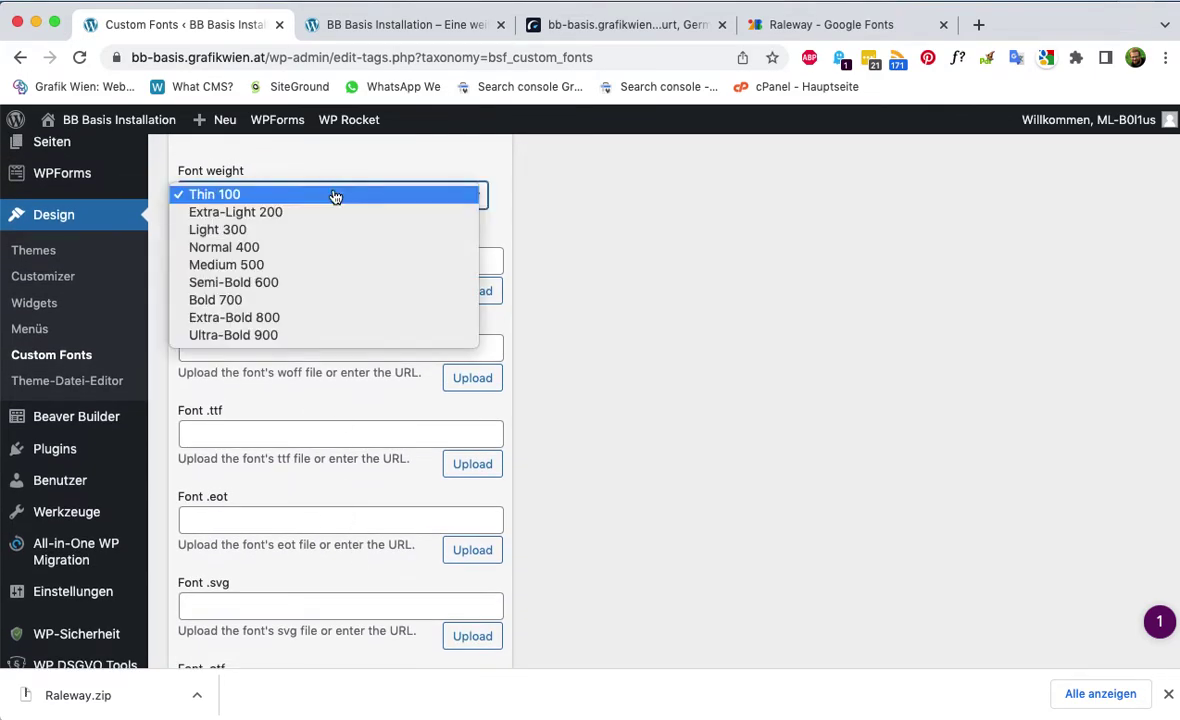
left_click(316, 304)
left_click(302, 434)
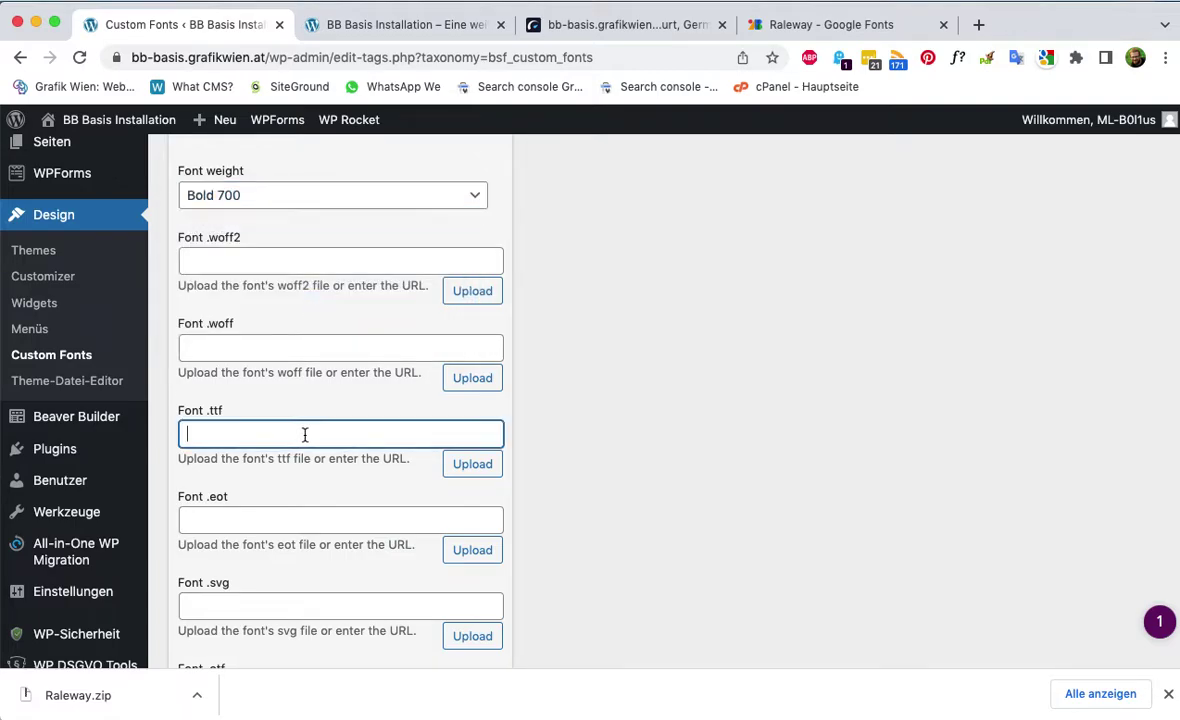
left_click(476, 466)
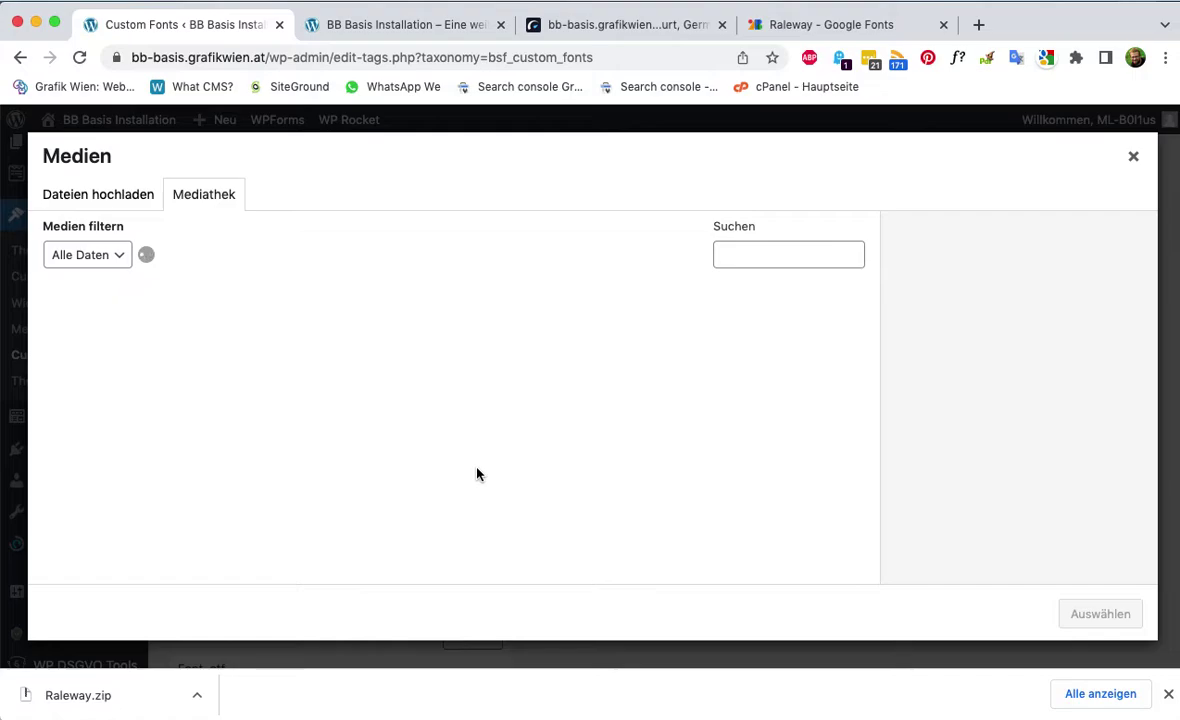
left_click(131, 200)
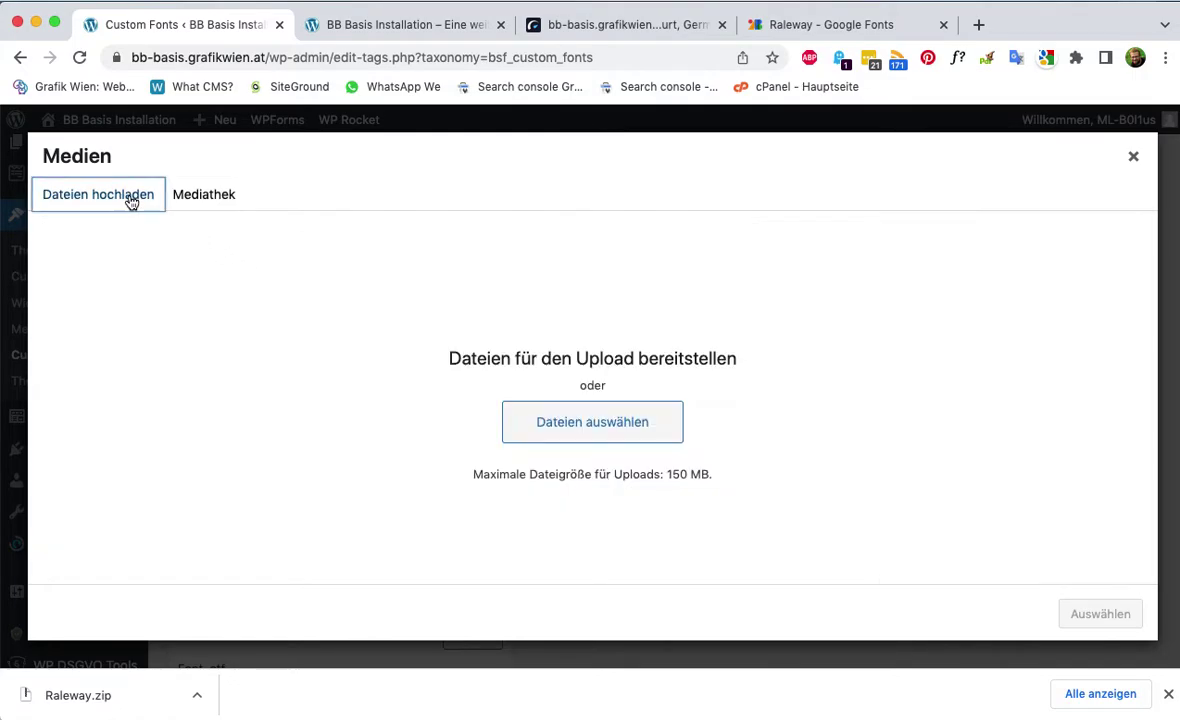
key("super+Tab")
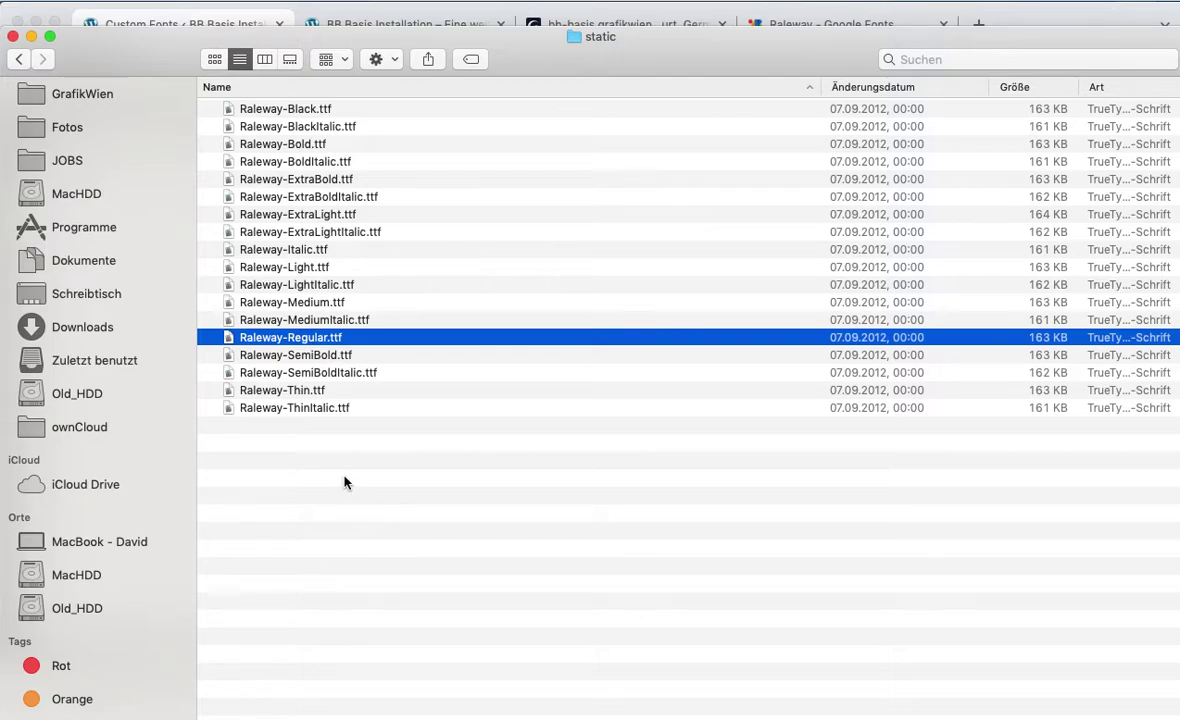
left_click(291, 146)
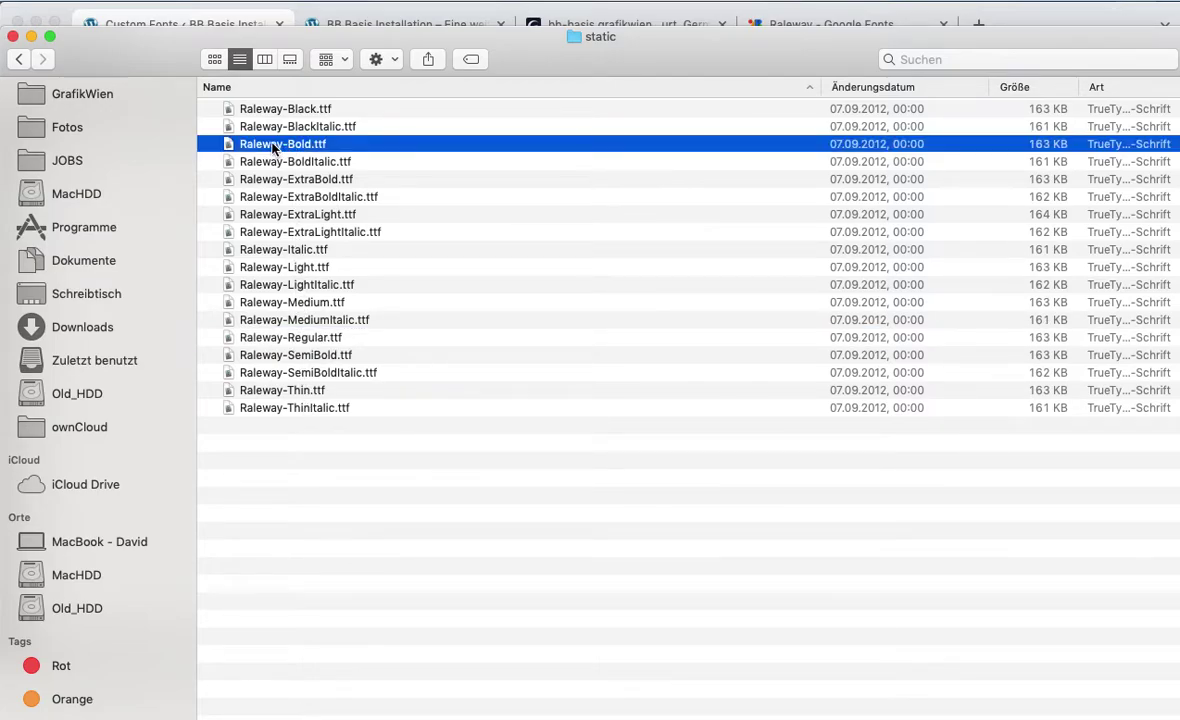
left_click_drag(251, 143, 368, 362)
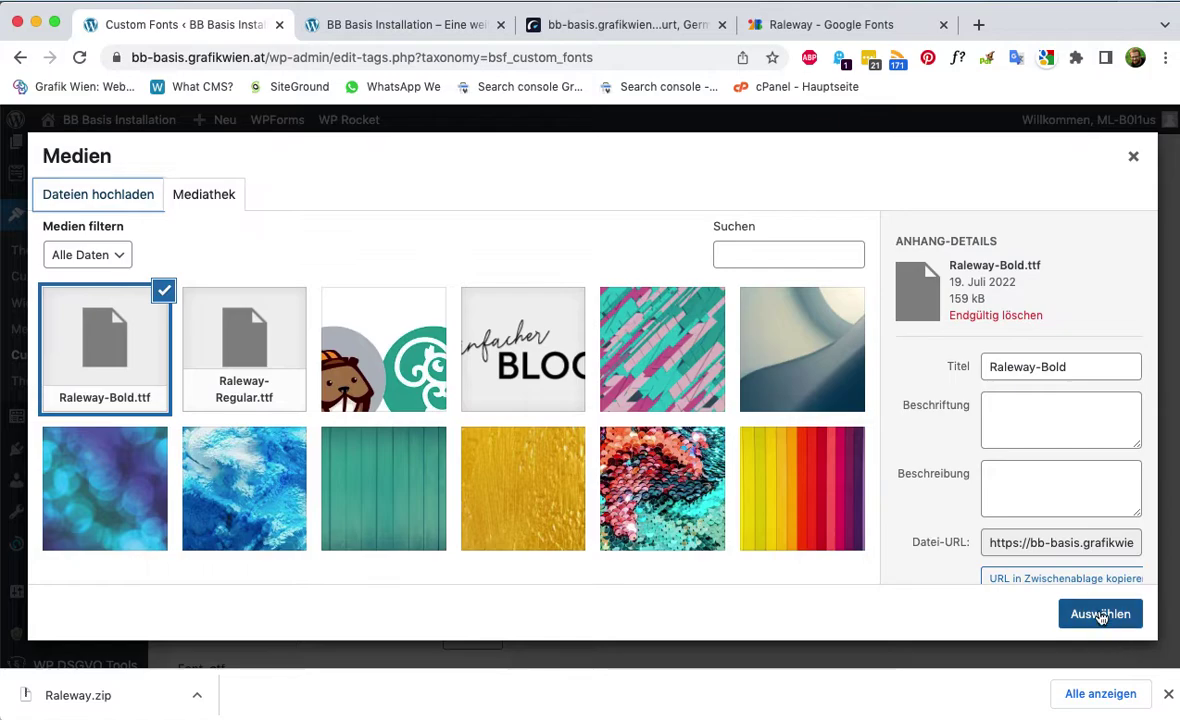
left_click(1101, 614)
Review the Custom Fonts form and font list, and check the typefaces used on the site's homepage.
scroll(694, 524, "down", 5)
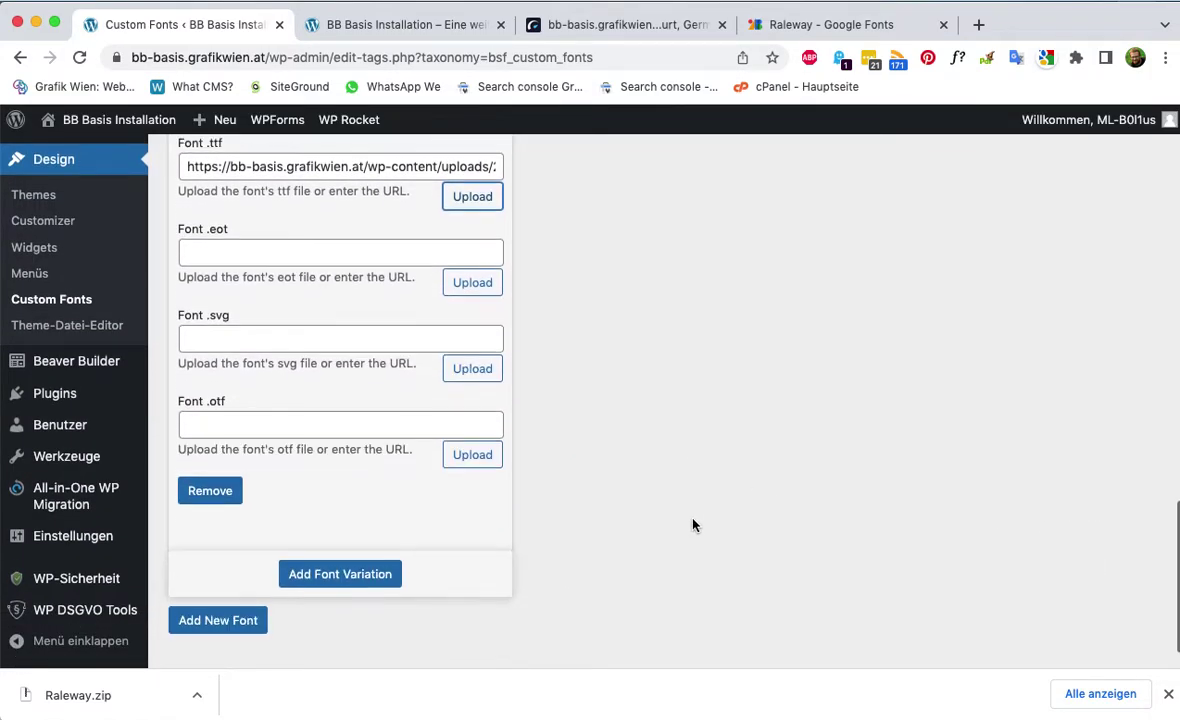
scroll(694, 524, "up", 5)
scroll(694, 524, "down", 4)
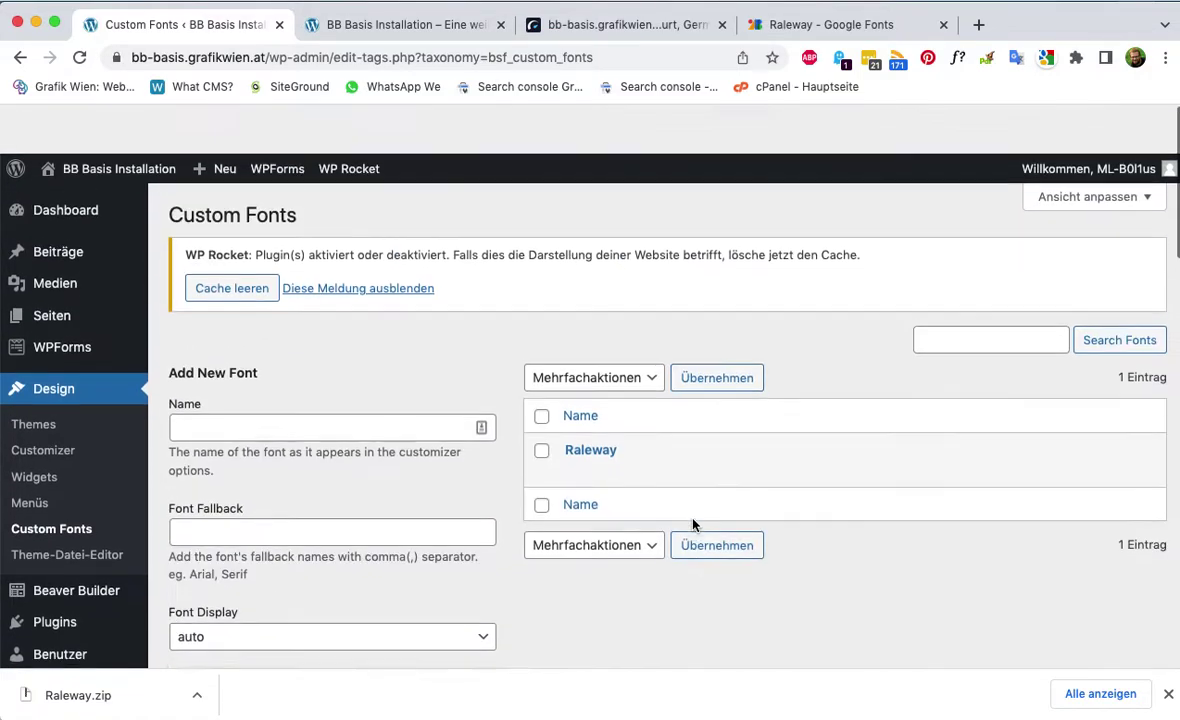
scroll(694, 524, "down", 1)
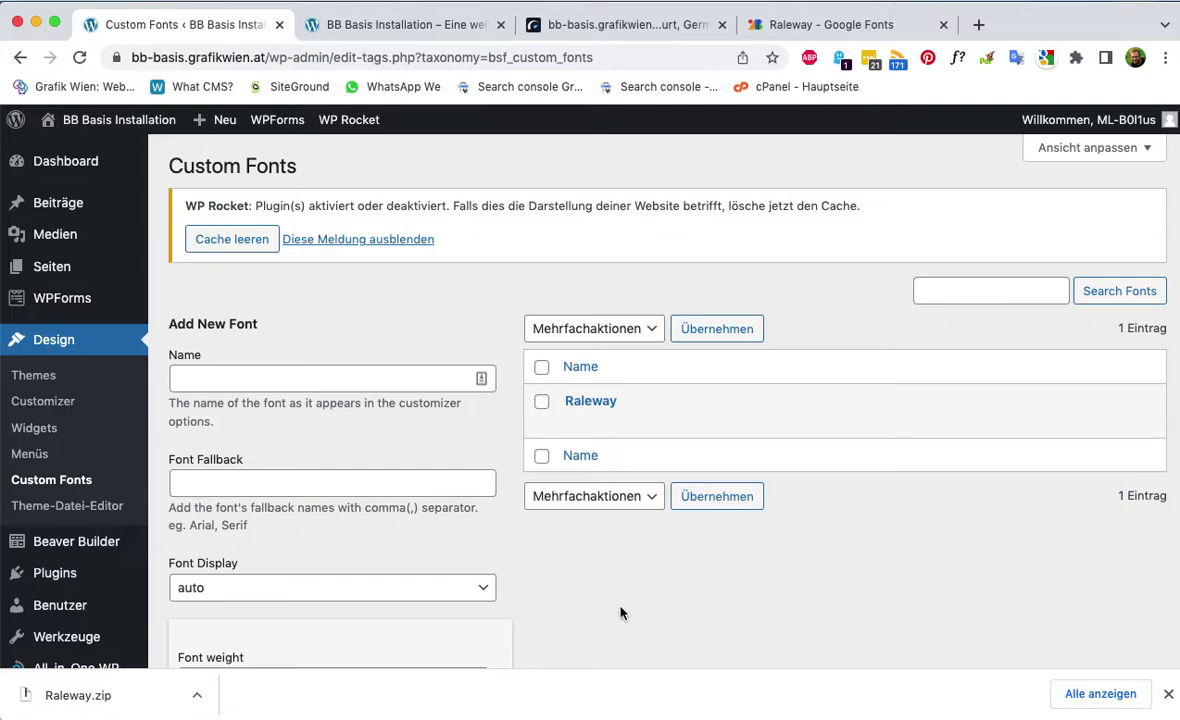
left_click(389, 25)
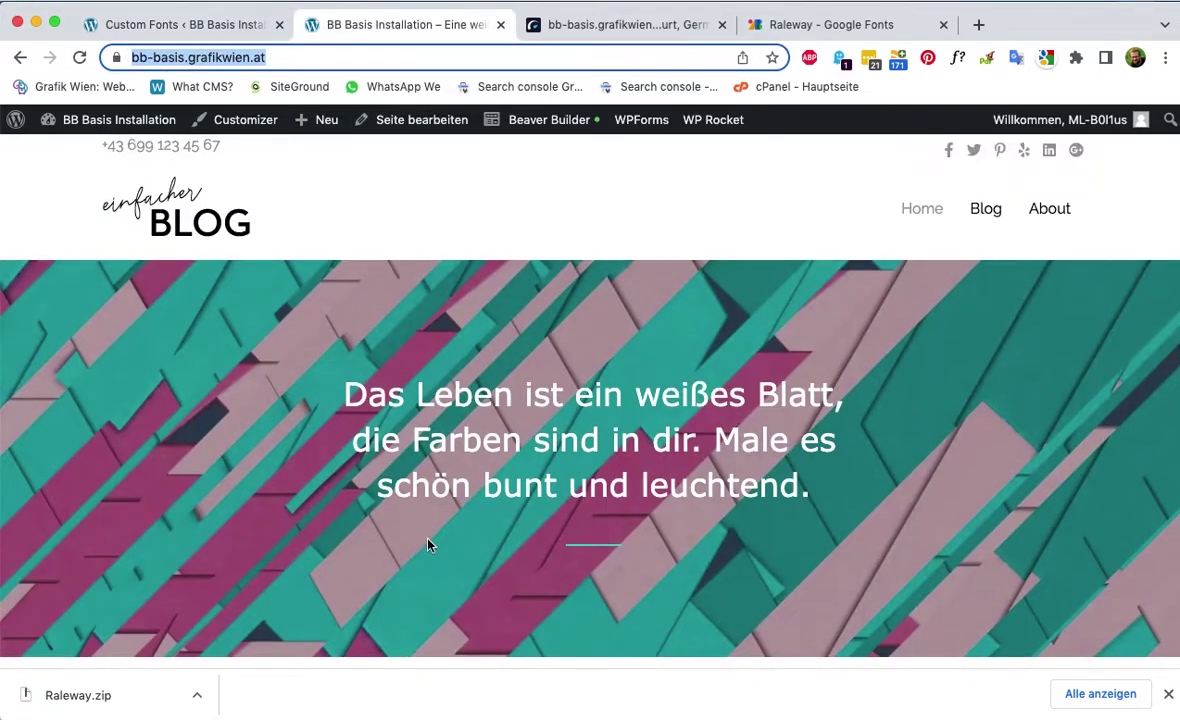
scroll(1046, 548, "down", 3)
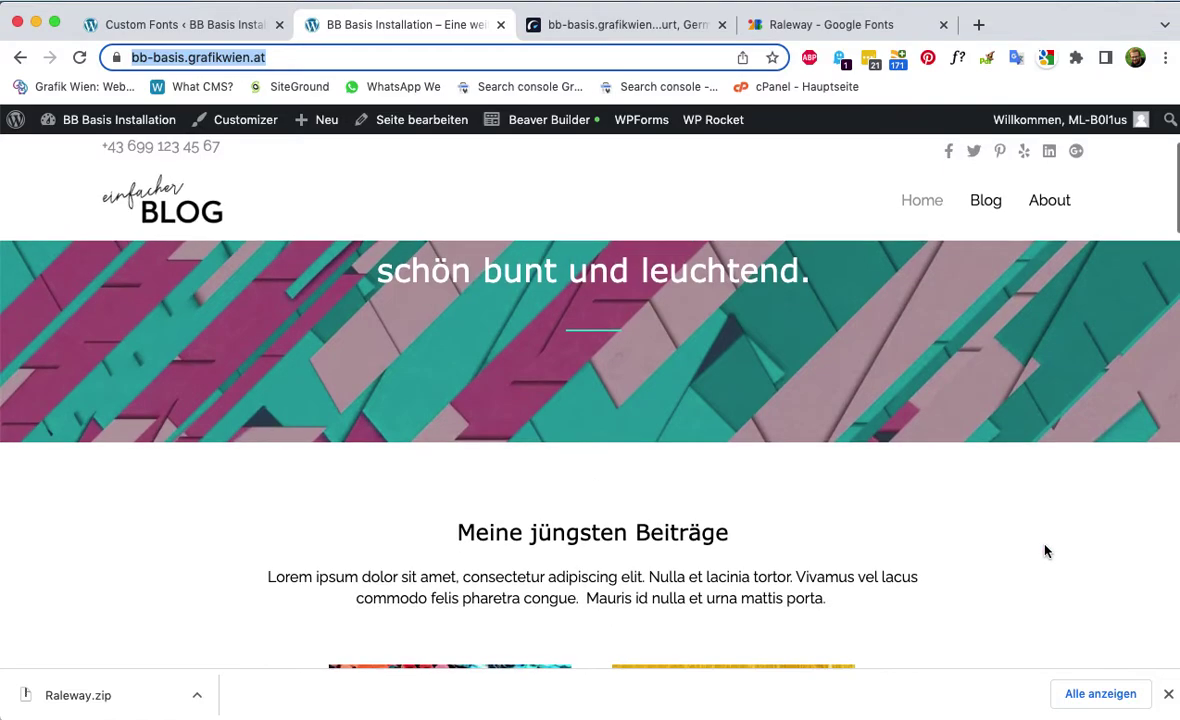
left_click(1168, 694)
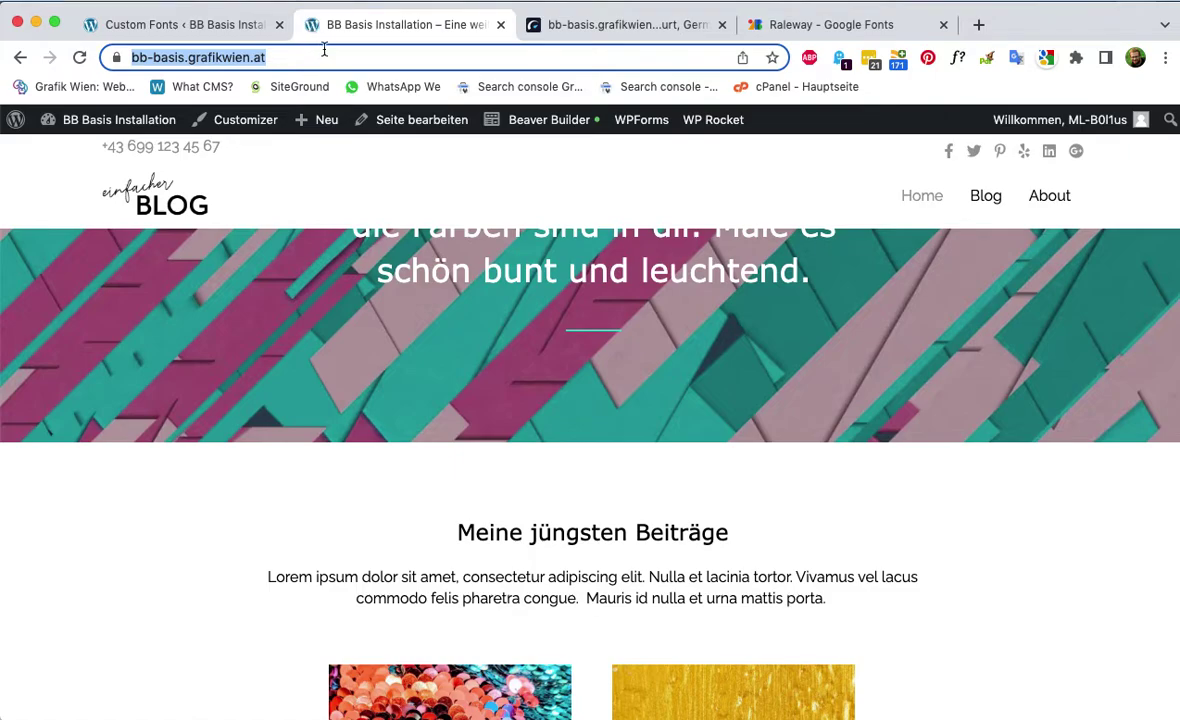
key("super+Tab")
key("super+Tab")
key("Tab")
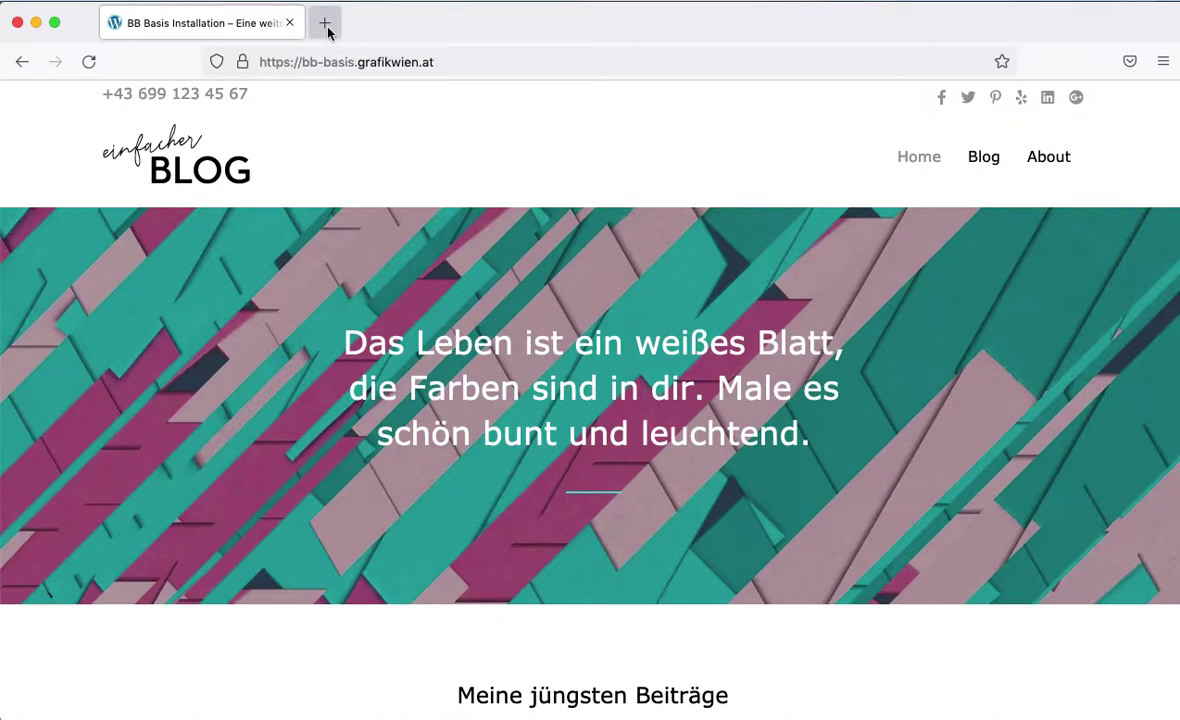
left_click(325, 23)
left_click(365, 64)
type("https://bb-basis.grafikwien.at")
key("Return")
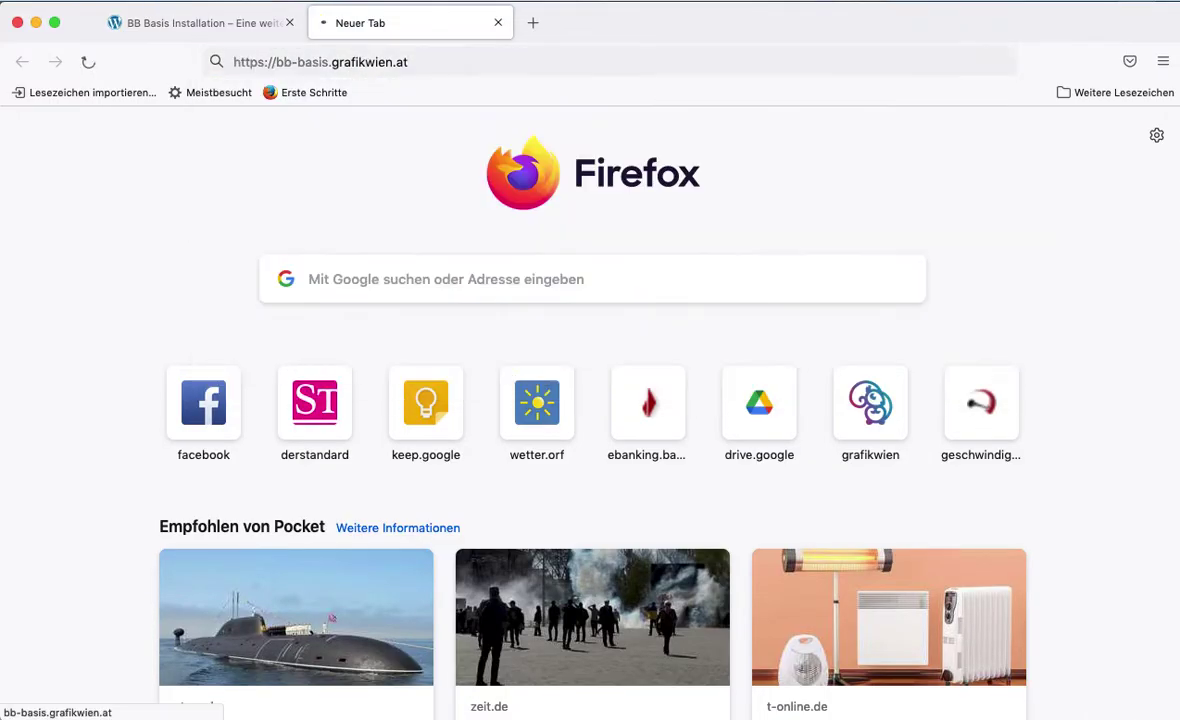
scroll(447, 413, "down", 5)
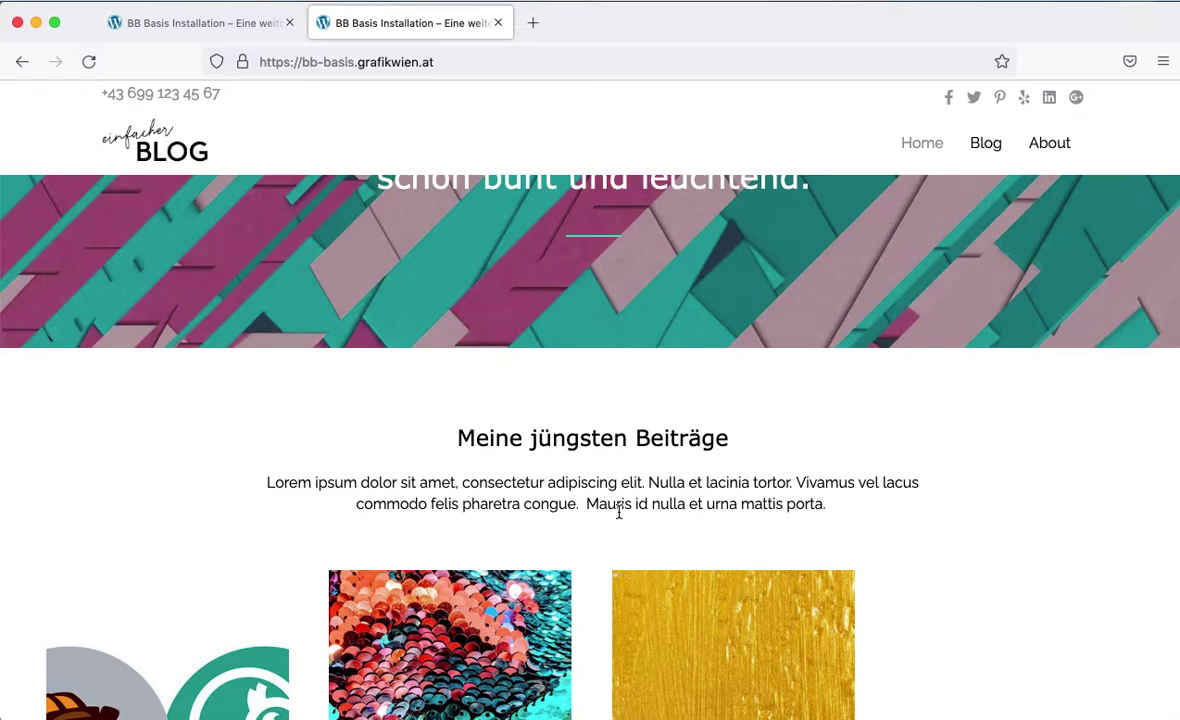
left_click(524, 61)
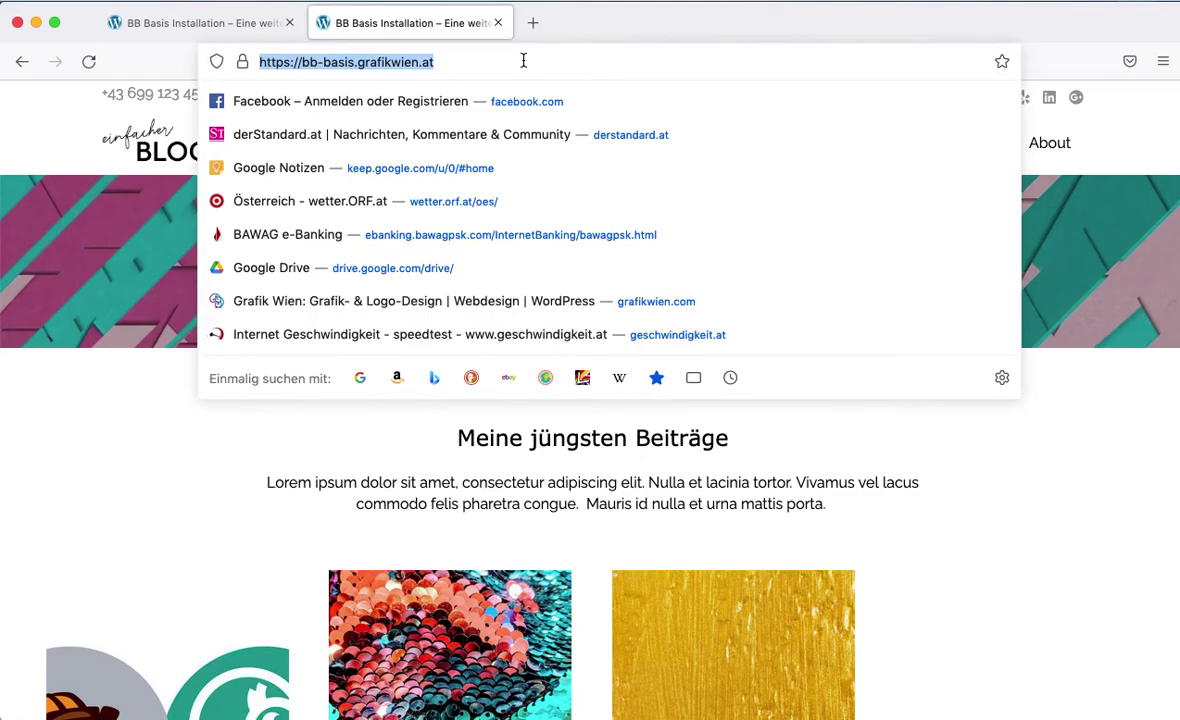
Switch back to Chrome and clear the site's WP Rocket cache.
key("super+Tab")
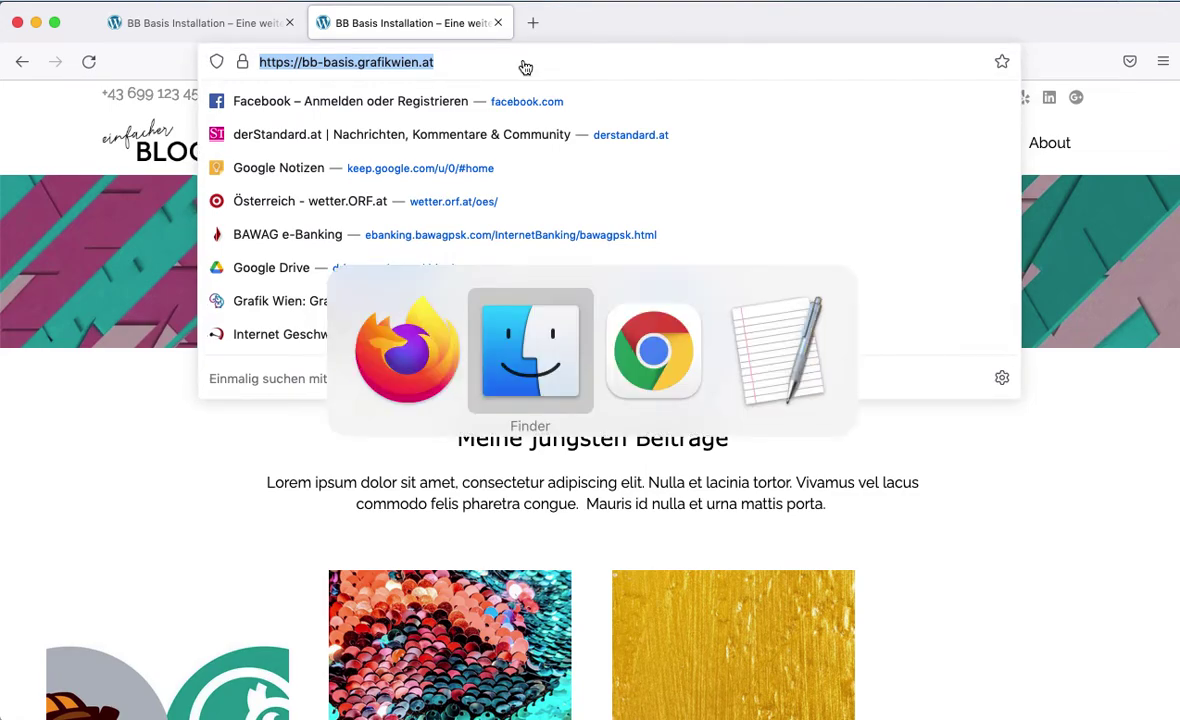
key("super+Tab")
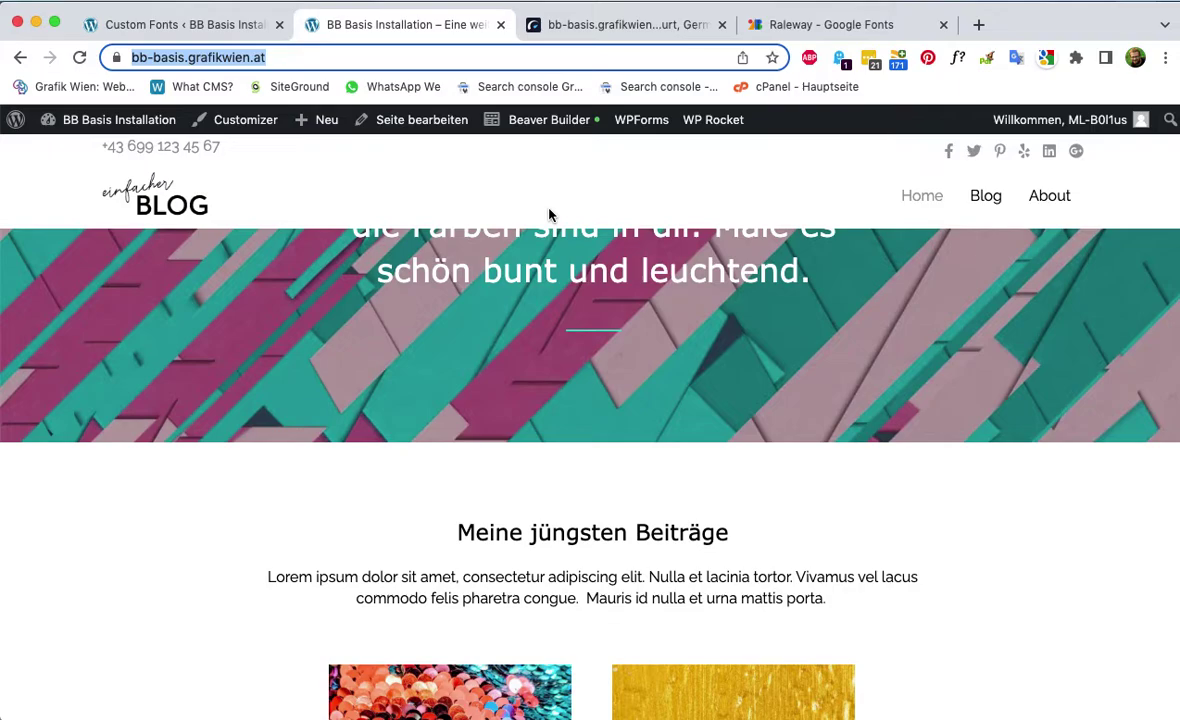
mouse_move(728, 127)
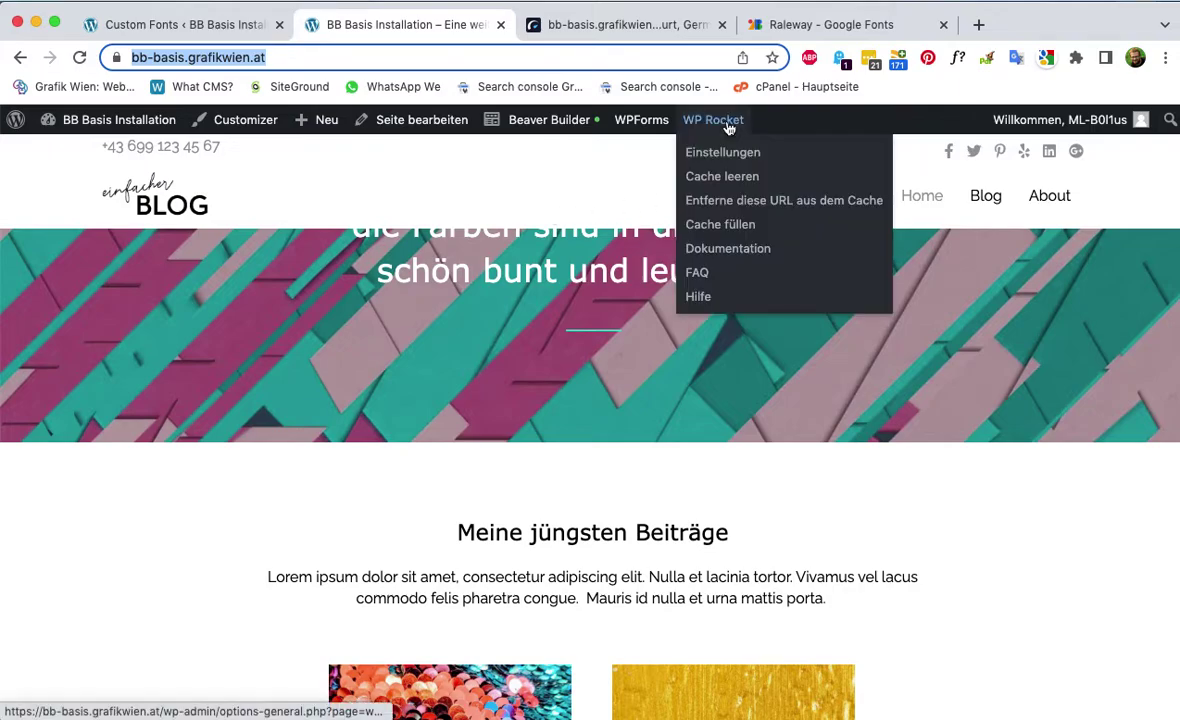
left_click(728, 184)
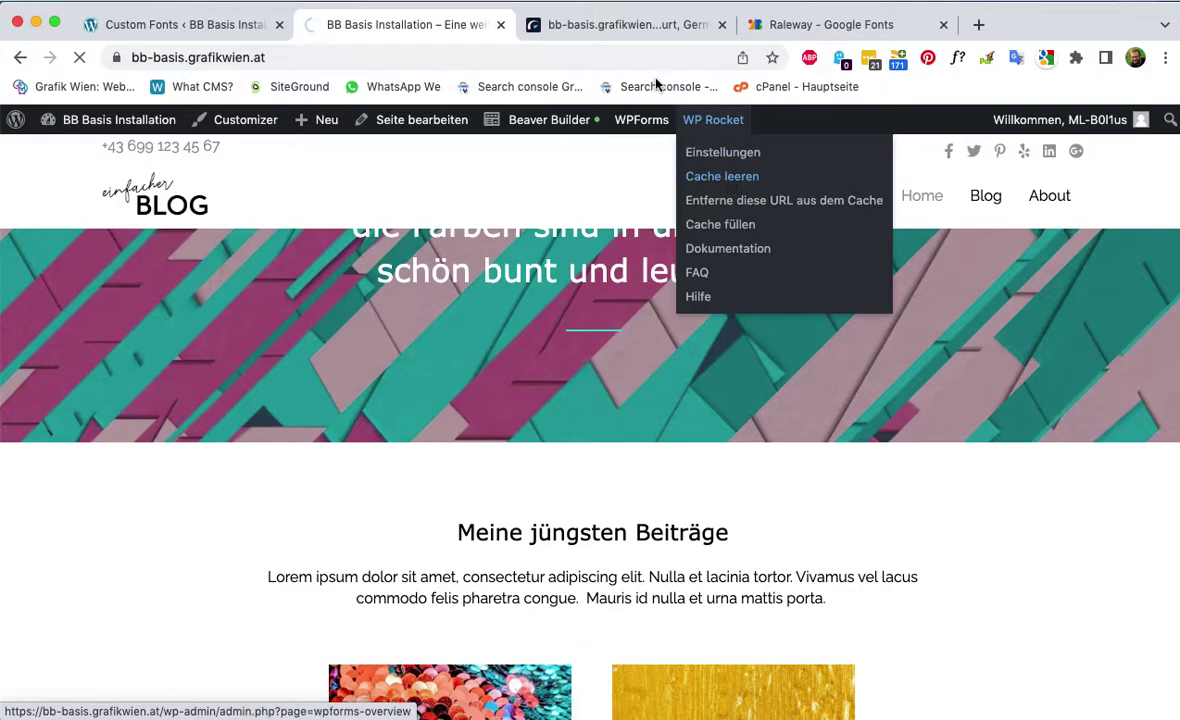
Re-run the WebPageTest performance test for bb-basis.grafikwien.at.
left_click(639, 25)
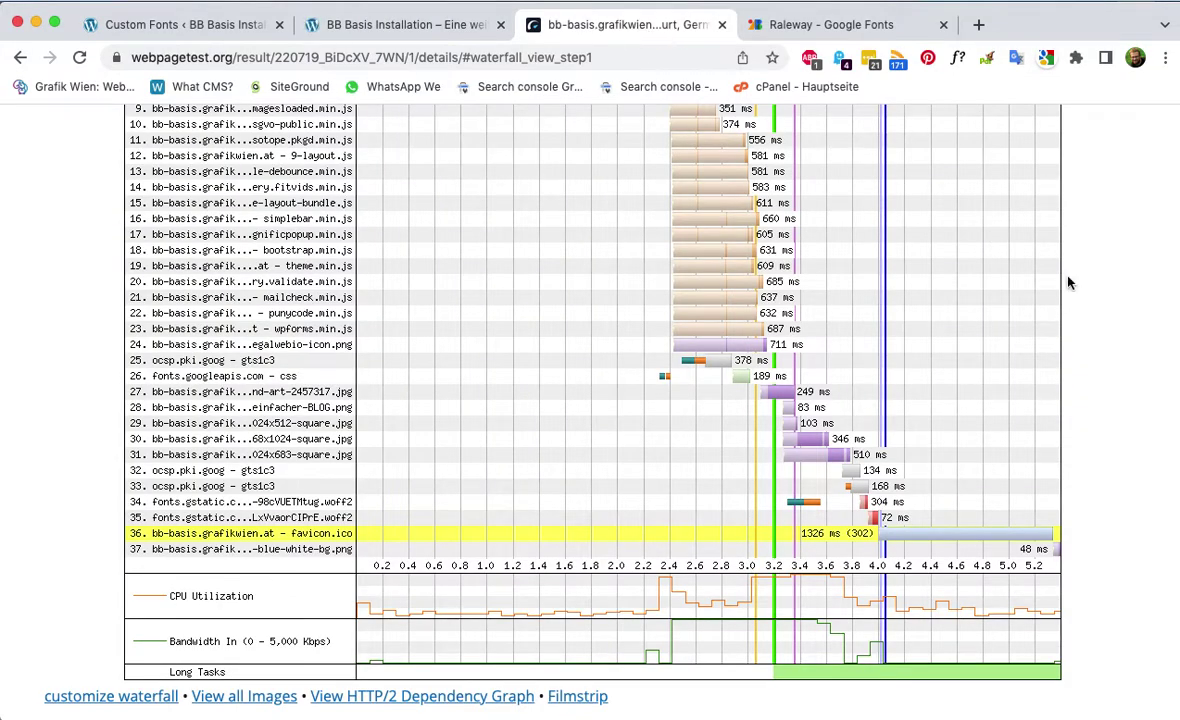
scroll(1068, 283, "up", 15)
scroll(1068, 283, "up", 5)
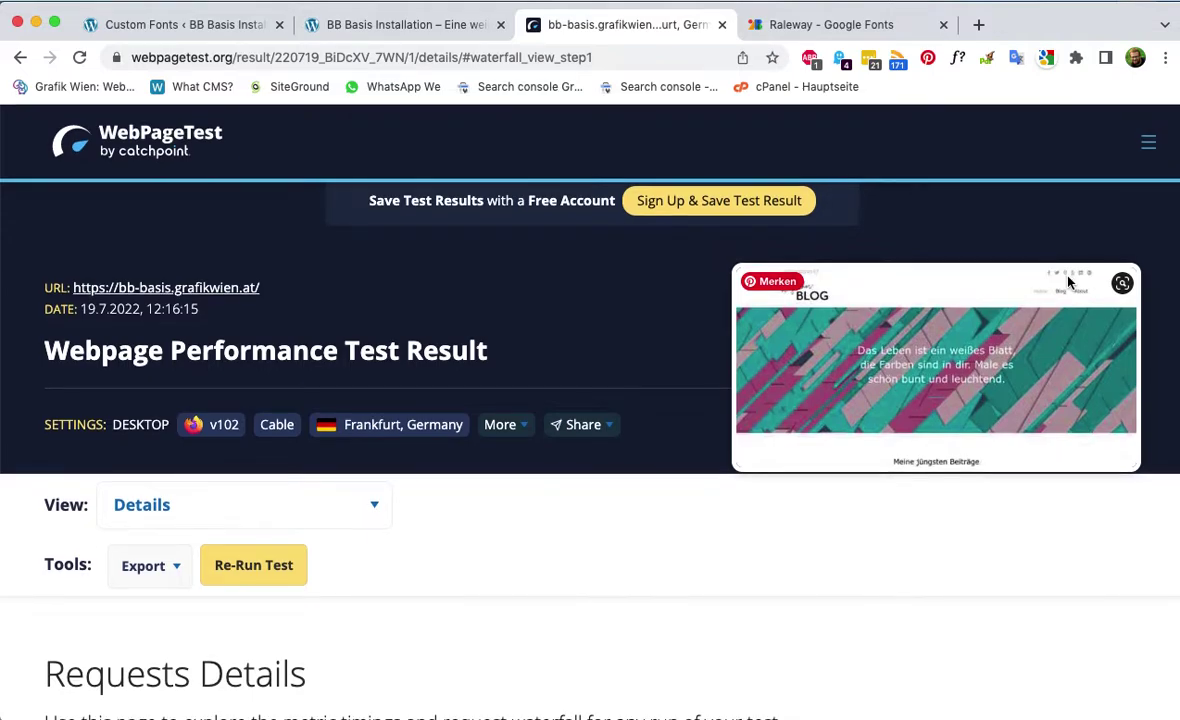
left_click(254, 565)
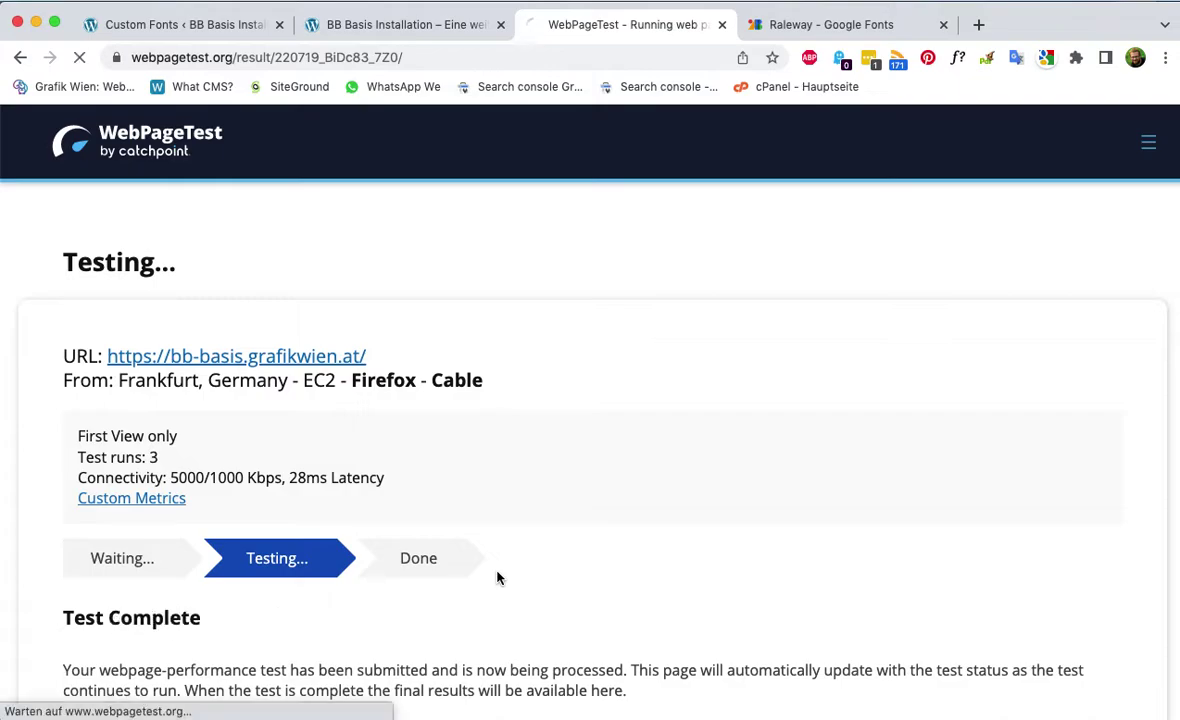
Open Run 1's waterfall in the new test result and examine the details of the fonts.googleapis.com request.
scroll(498, 578, "down", 8)
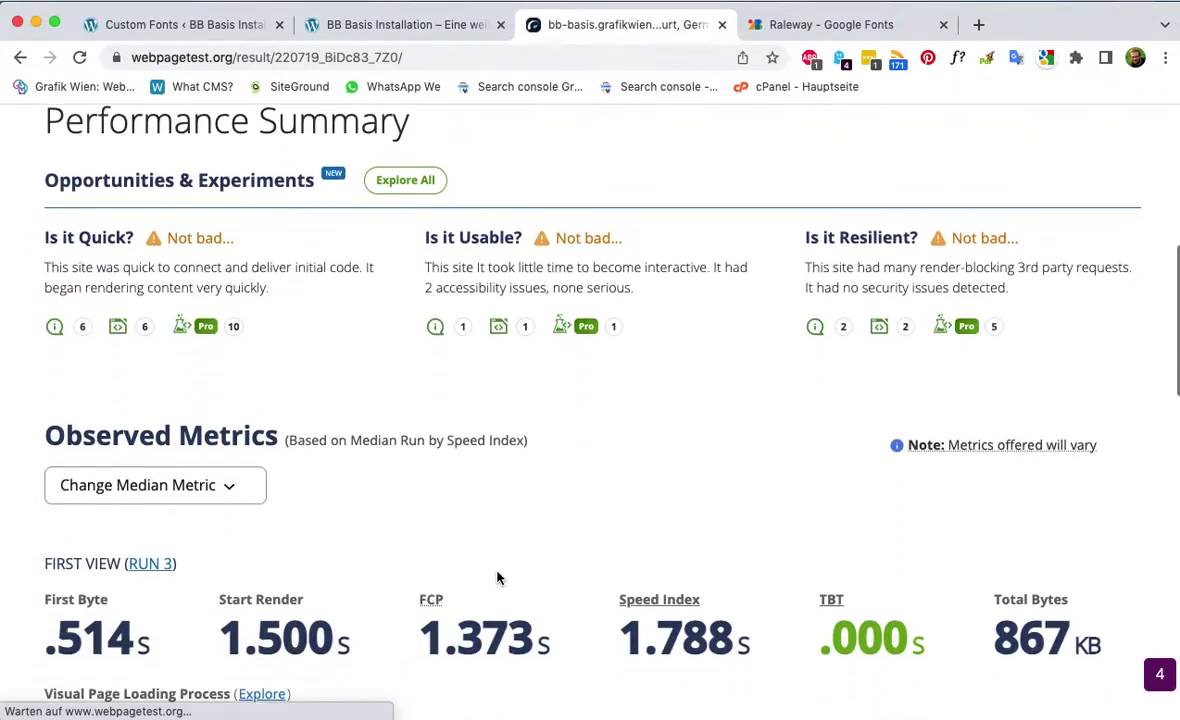
scroll(498, 578, "down", 6)
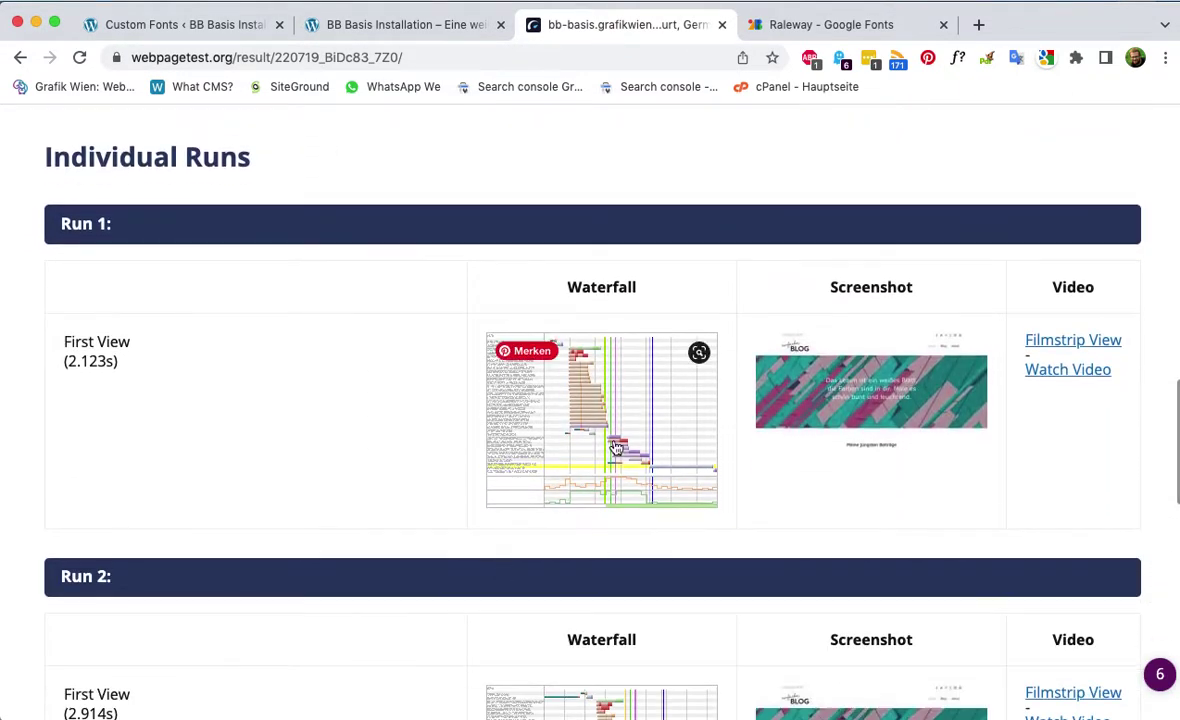
left_click(619, 427)
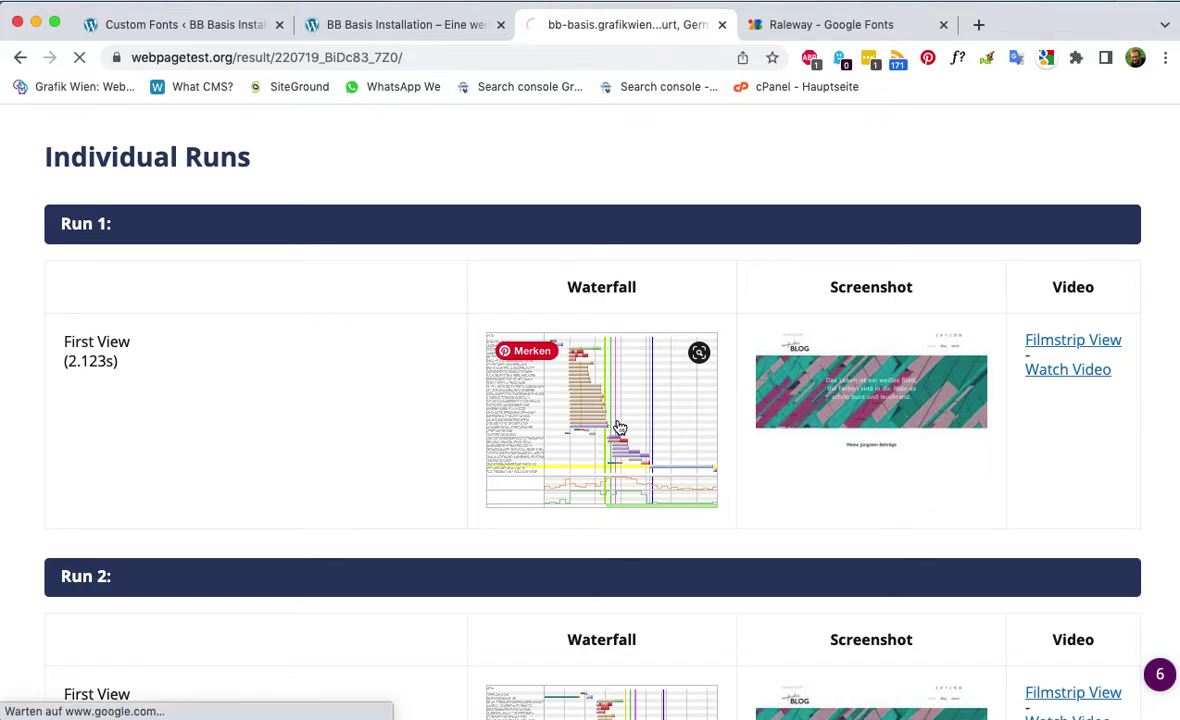
scroll(620, 428, "down", 9)
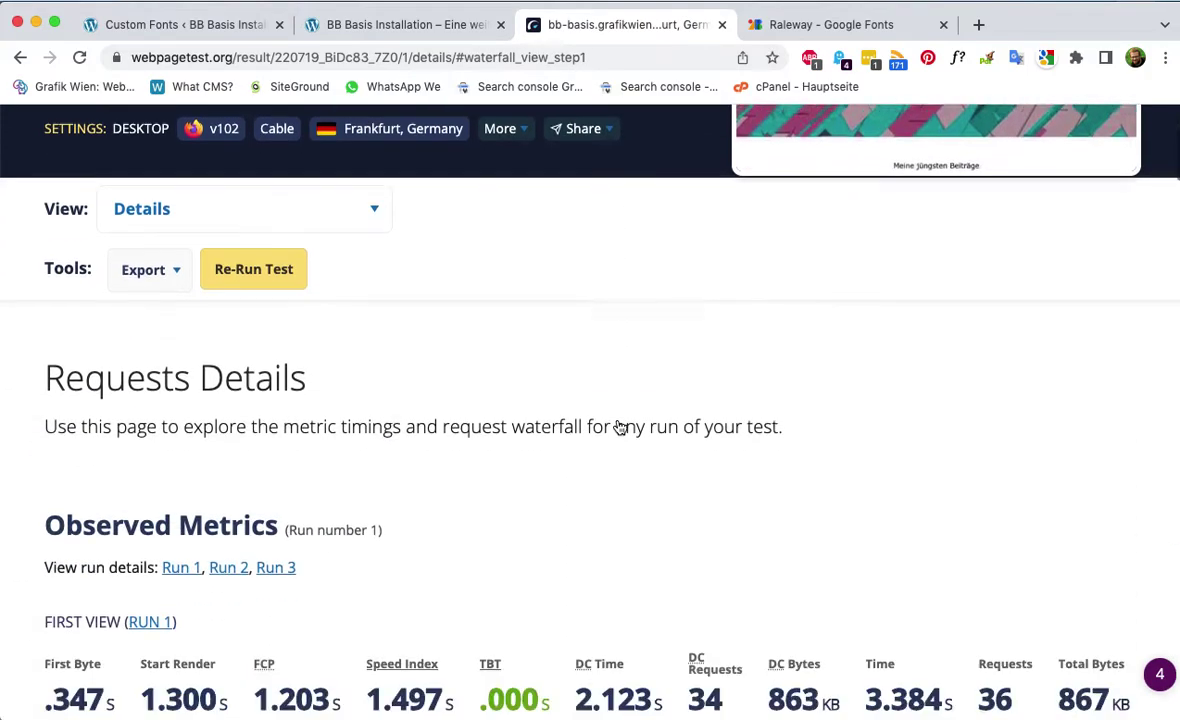
scroll(620, 428, "down", 5)
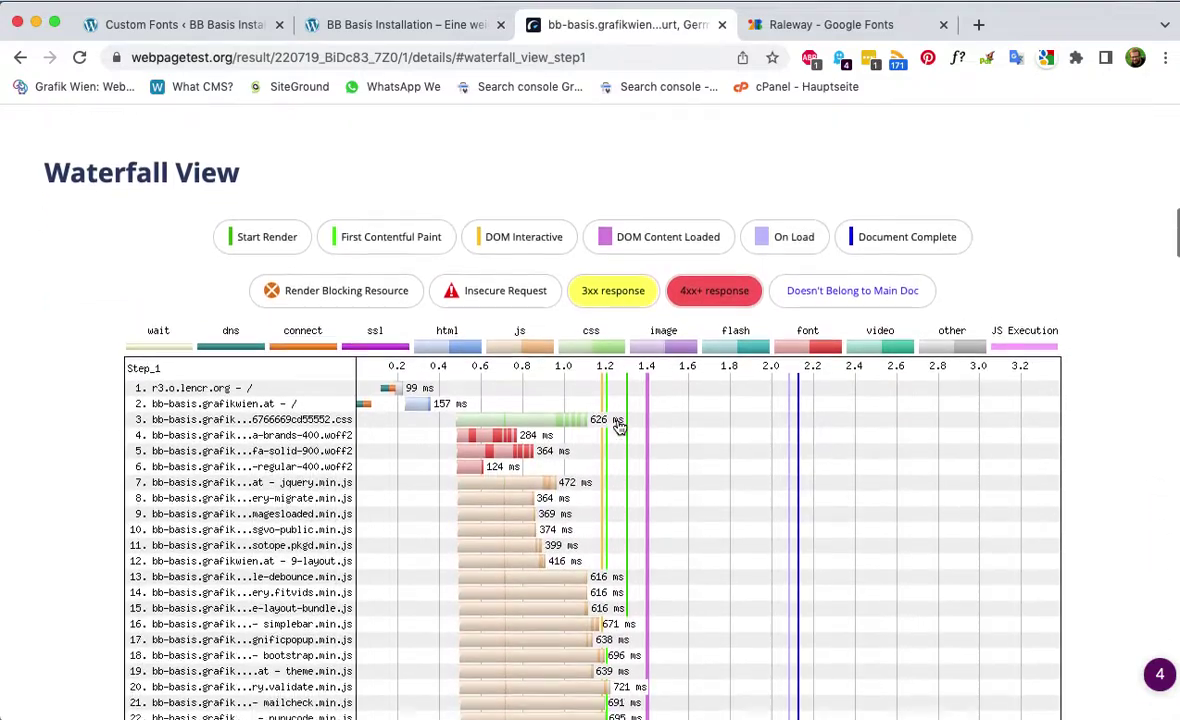
scroll(620, 428, "down", 3)
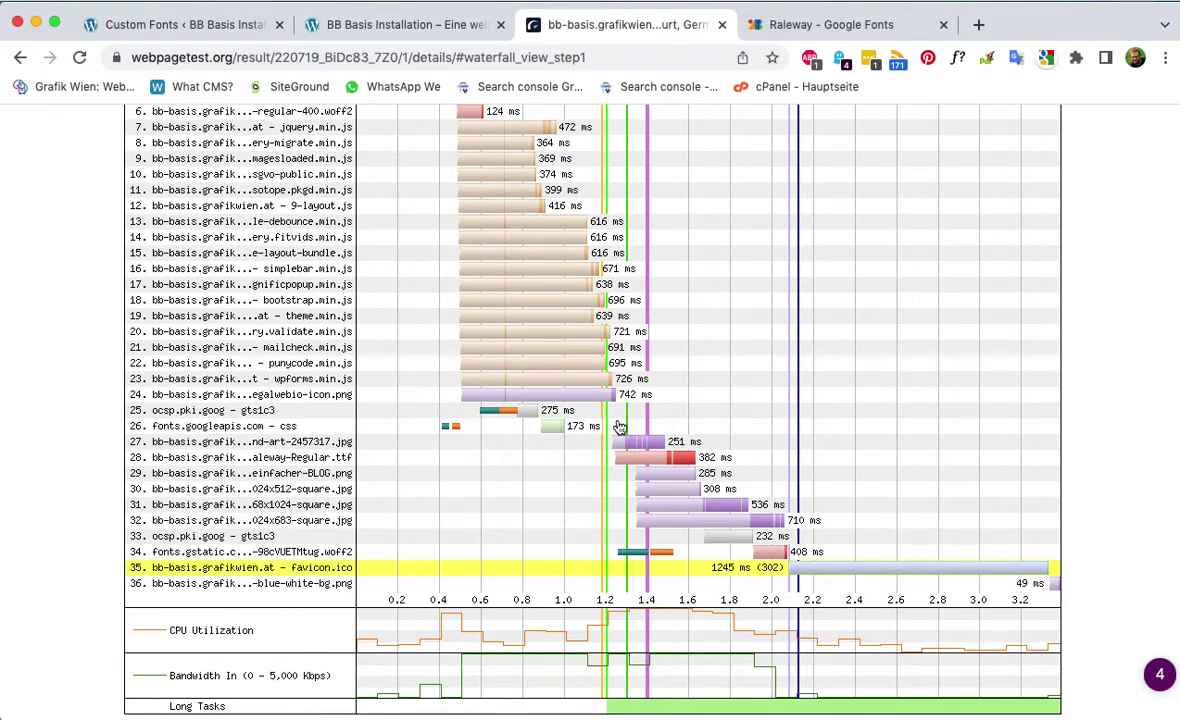
left_click(227, 430)
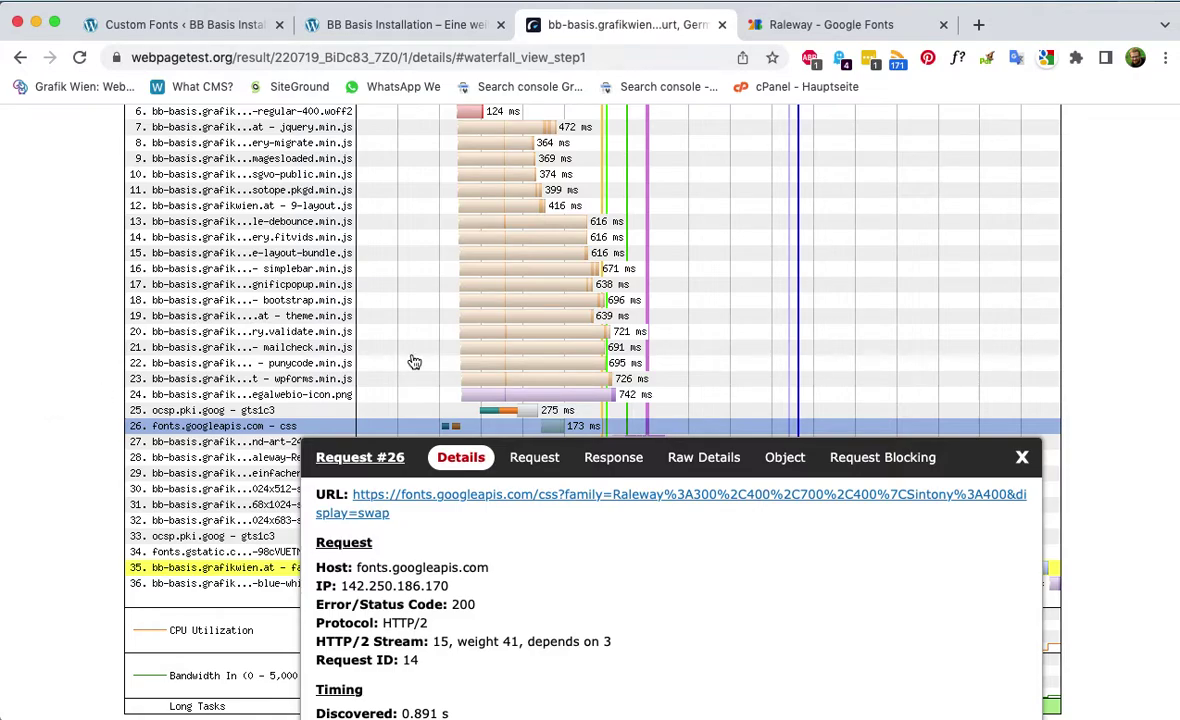
left_click(1023, 459)
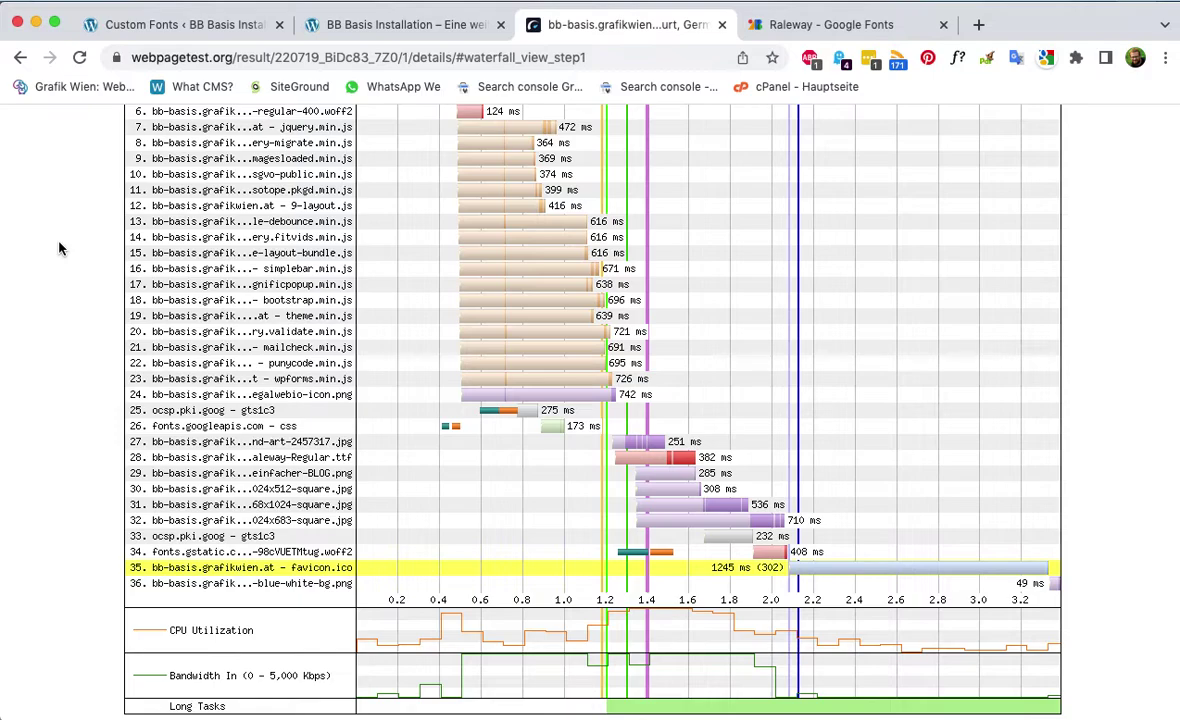
Return to the WordPress admin and open the Beaver Builder Child Theme's functions.php in the theme file editor.
left_click(152, 25)
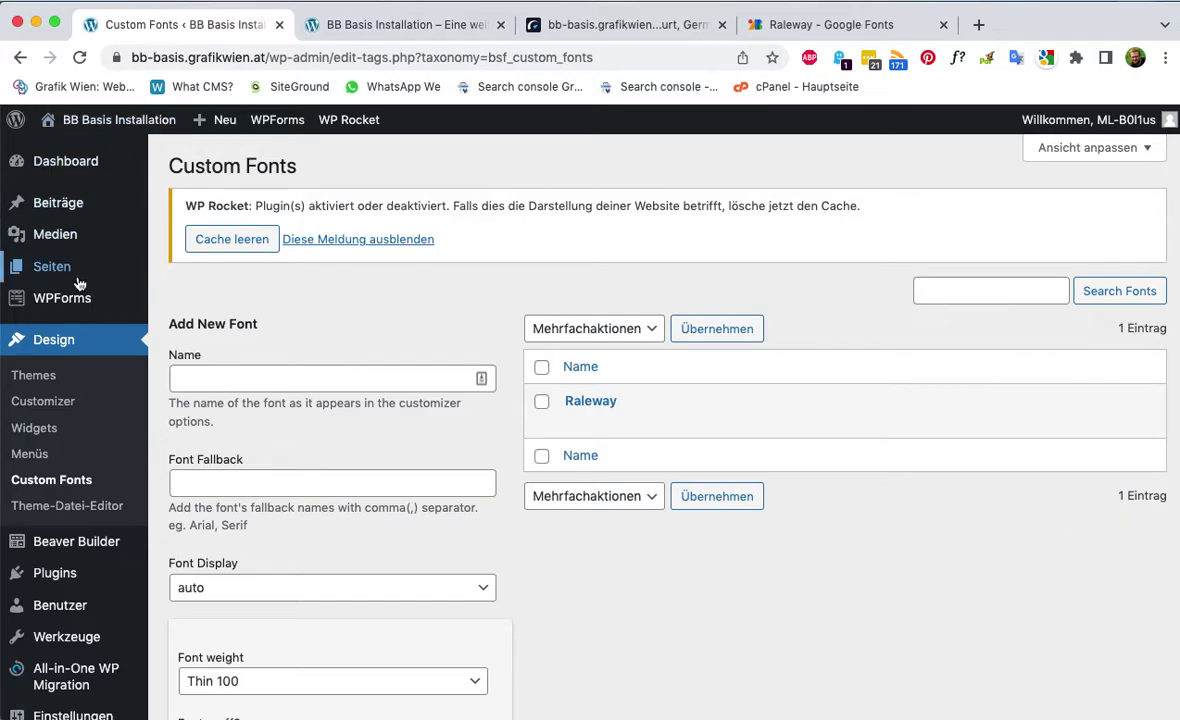
scroll(77, 287, "down", 2)
scroll(77, 287, "down", 3)
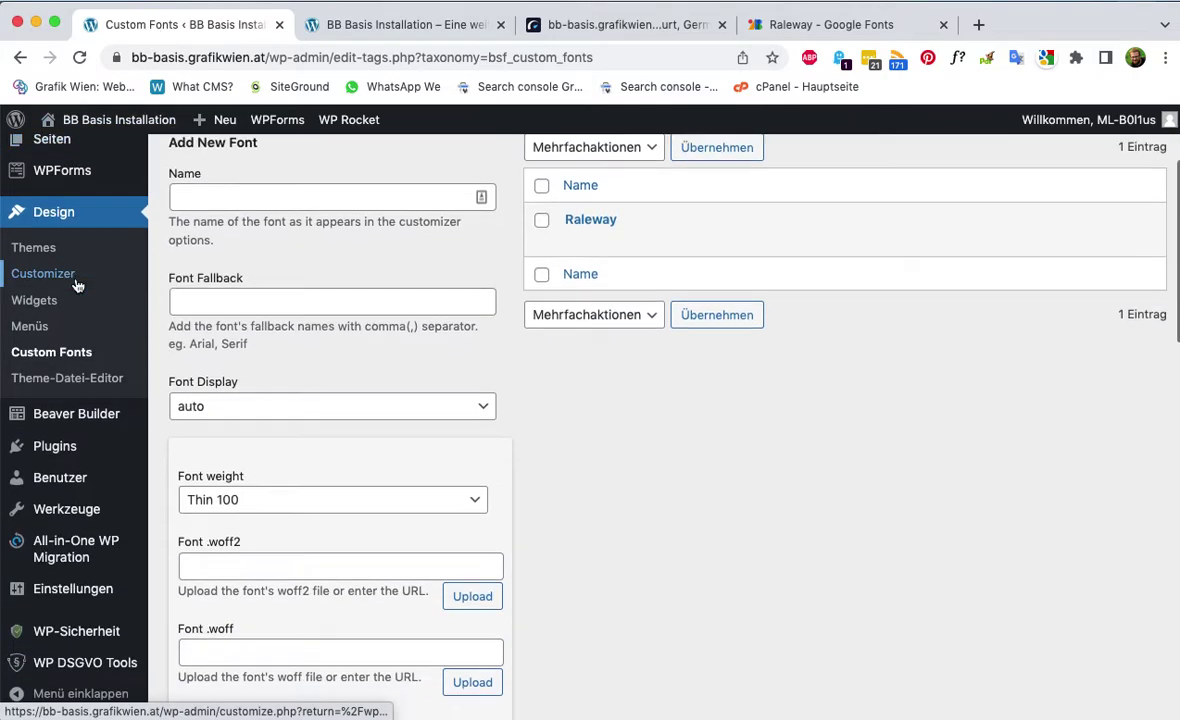
left_click(80, 380)
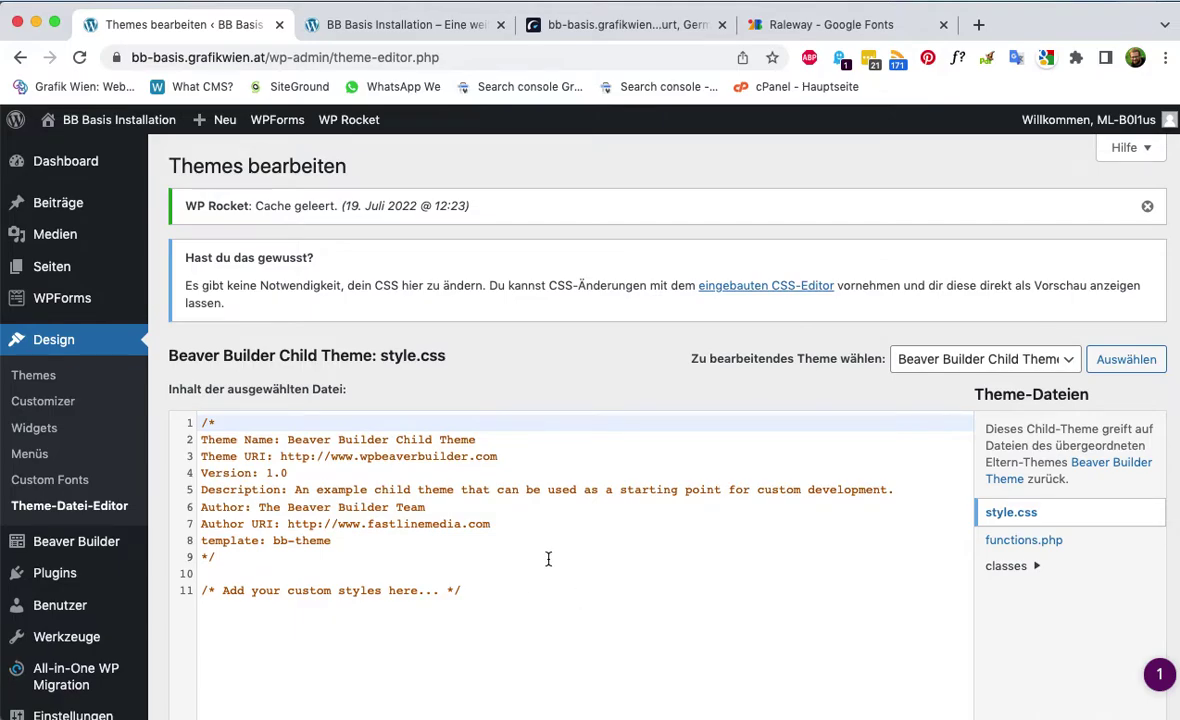
scroll(548, 559, "down", 3)
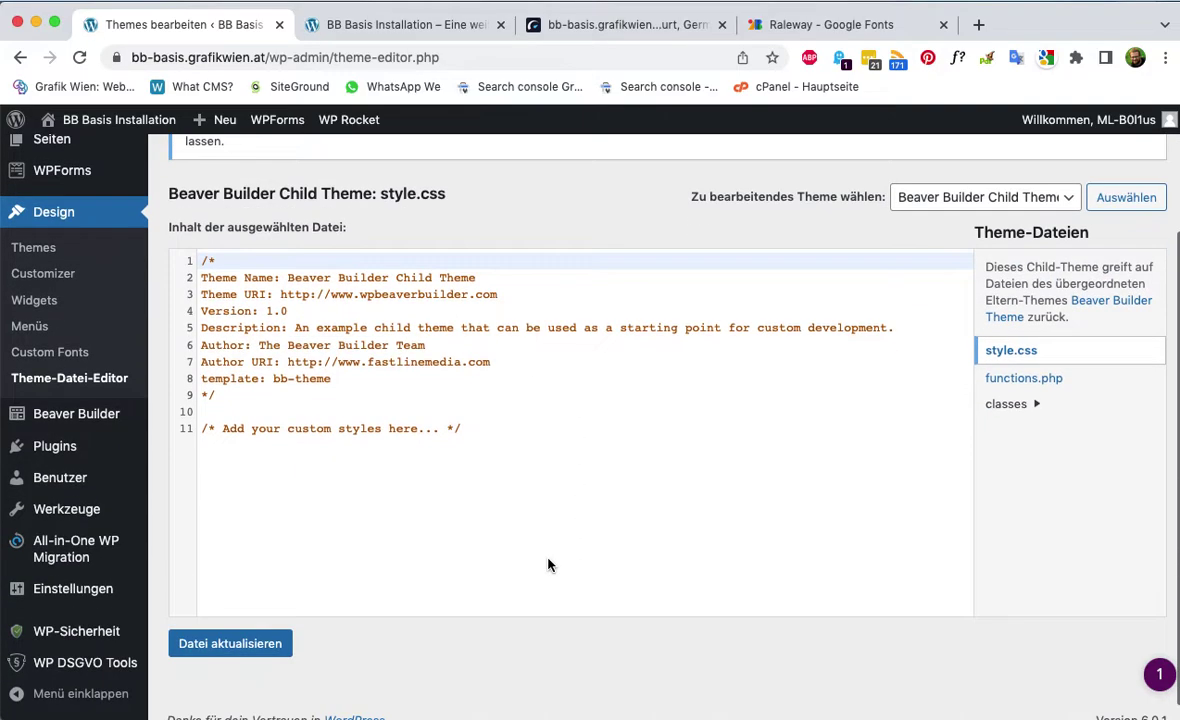
left_click(1046, 380)
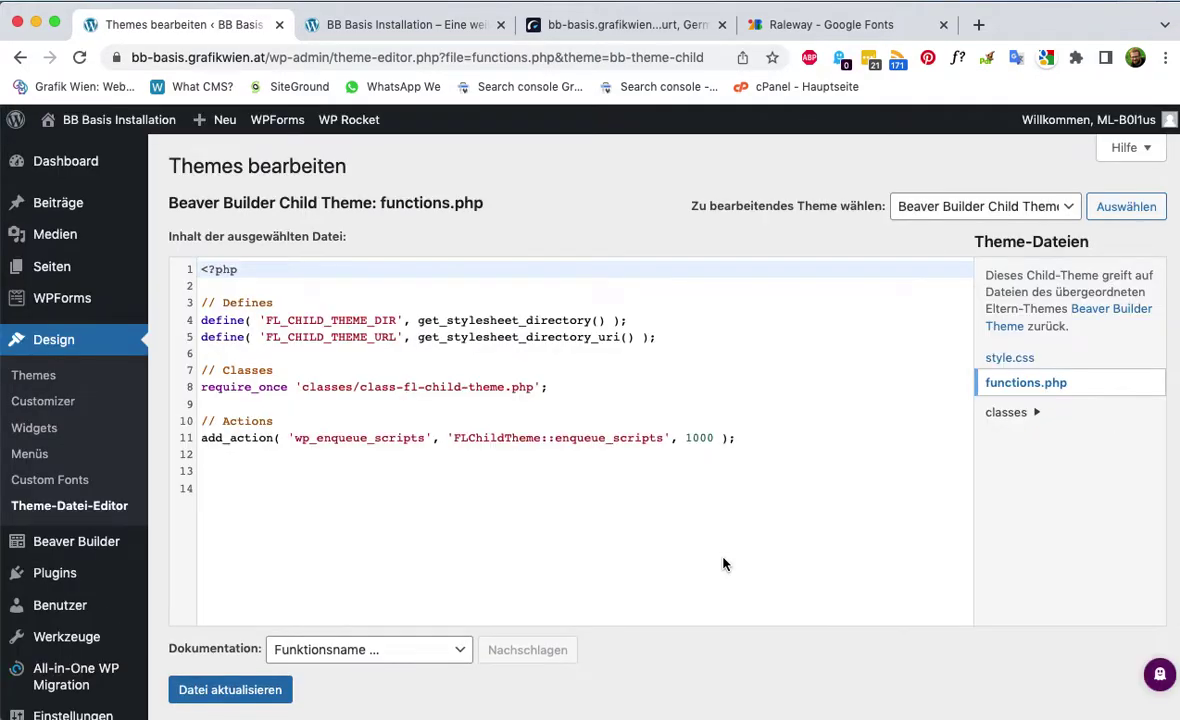
Switch to the text editor and copy the entire PHP snippet that disables Beaver Builder's Google Fonts enqueues.
key("super+Tab")
key("super+Tab")
key("super+Tab")
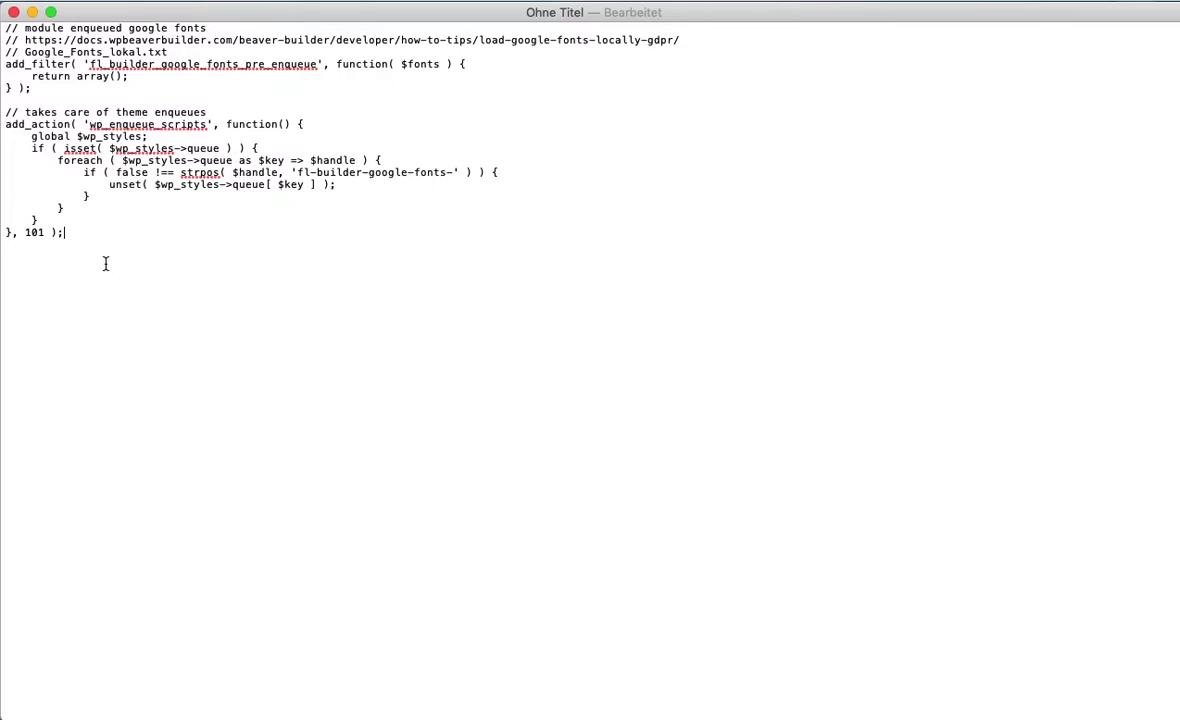
key("shift+Up")
key("shift+Up")
key("shift+Up")
key("shift+Up")
key("shift+Up")
key("shift+Up")
key("shift+Up")
key("shift+Up")
key("shift+Up")
key("shift+Up")
key("shift+Up")
key("shift+Up")
key("shift+Up")
key("shift+Up")
key("shift+Up")
key("shift+Up")
key("shift+Up")
key("shift+Up")
key("super+c")
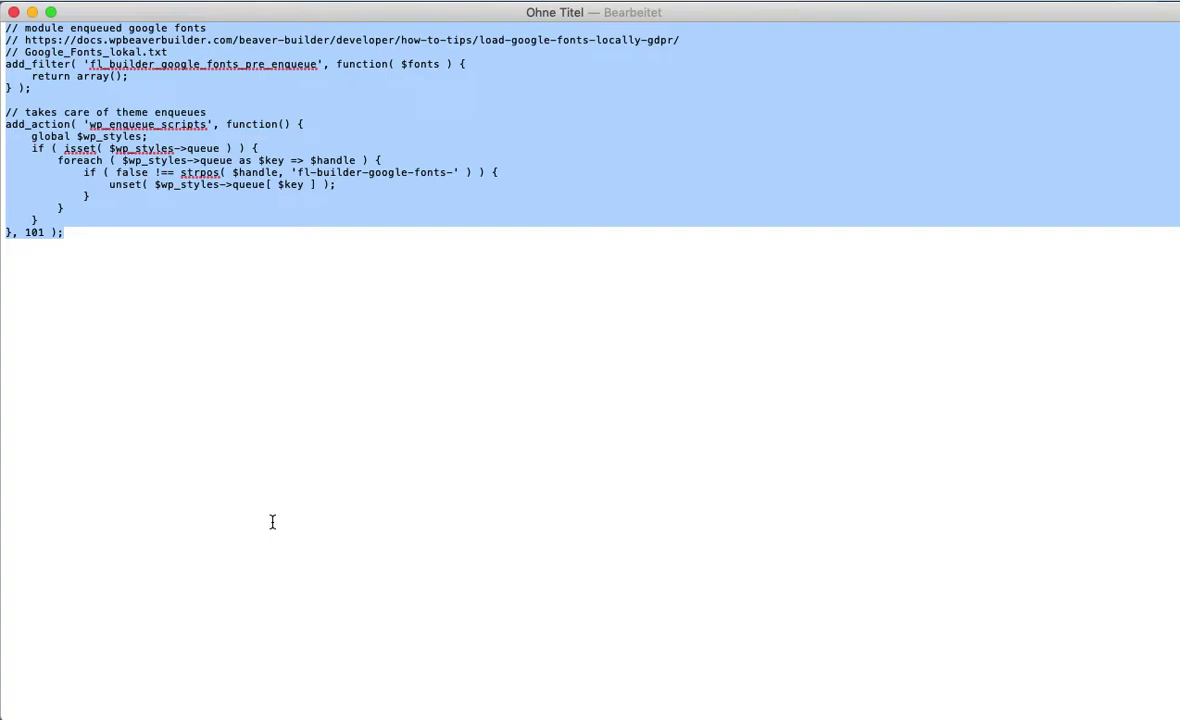
Switch back to Chrome, paste the copied snippet at line 14 of functions.php, and save the file.
key("super+Tab")
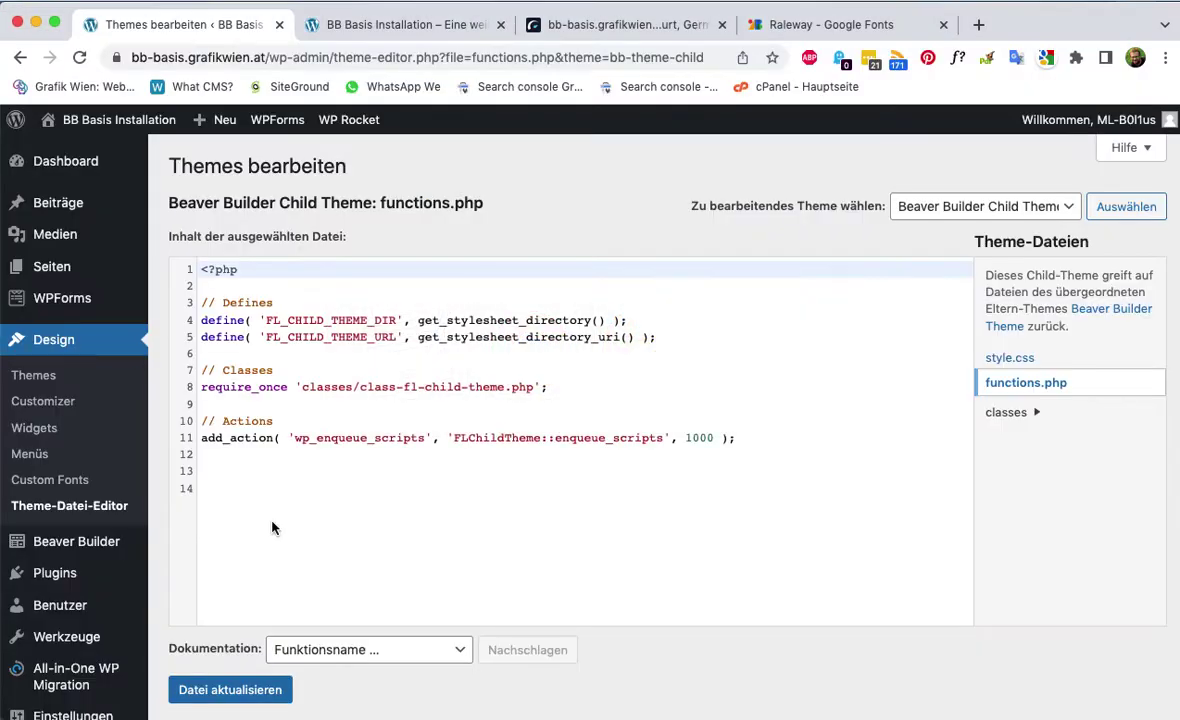
left_click(234, 485)
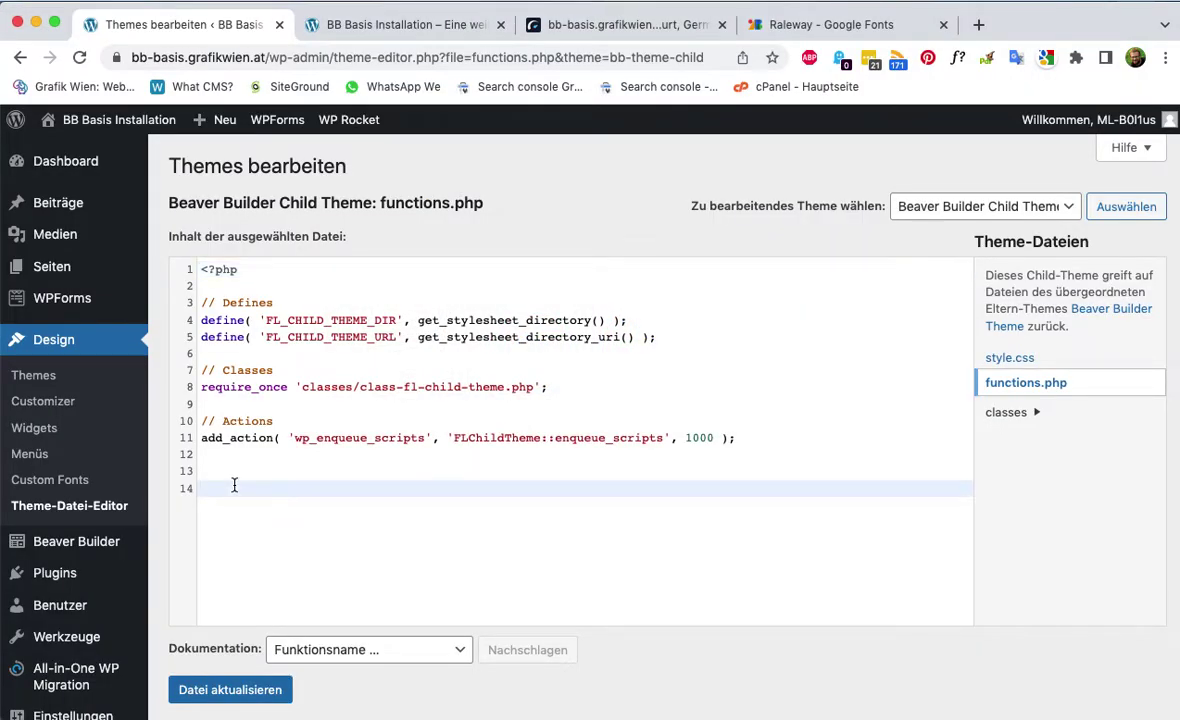
key("super+v")
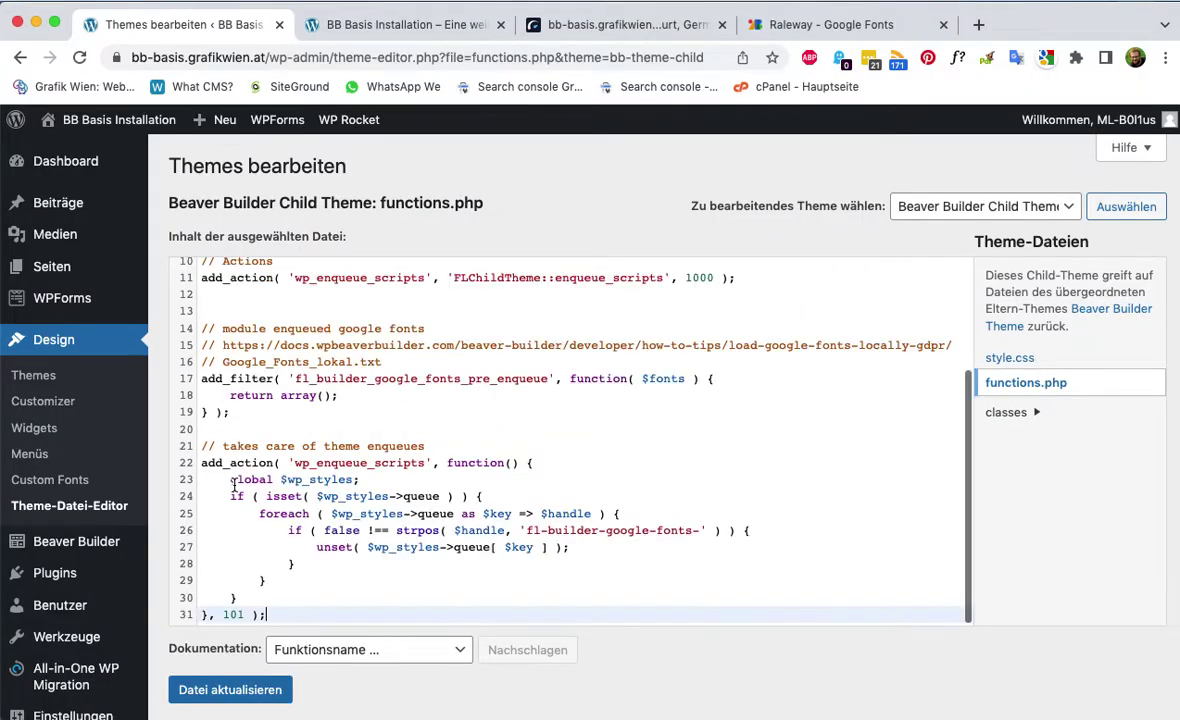
left_click(255, 698)
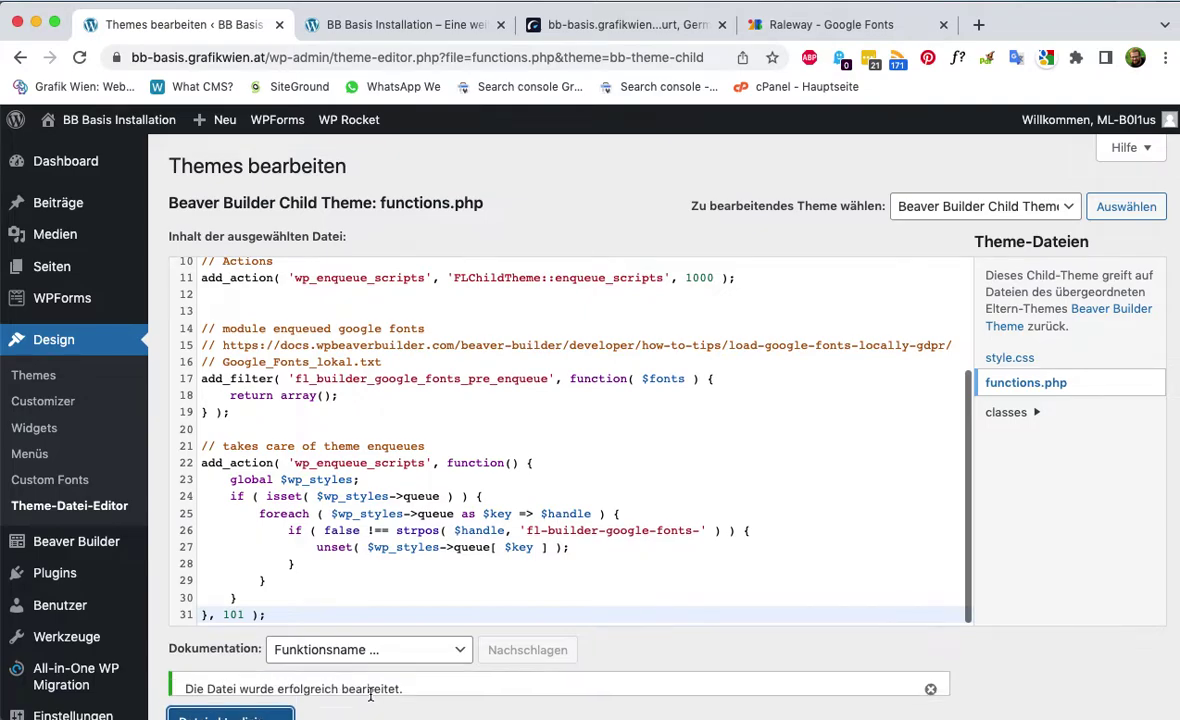
Clear the site's WP Rocket cache and re-run the existing WebPageTest test for bb-basis.grafikwien.at.
mouse_move(369, 121)
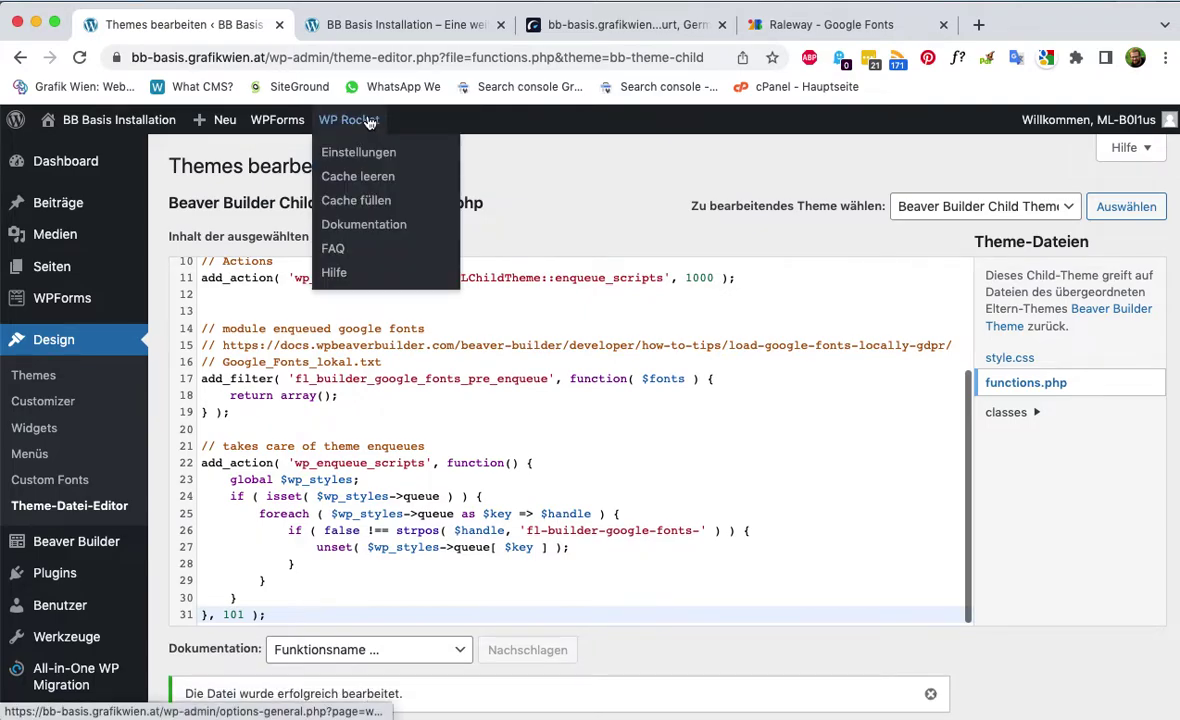
left_click(369, 176)
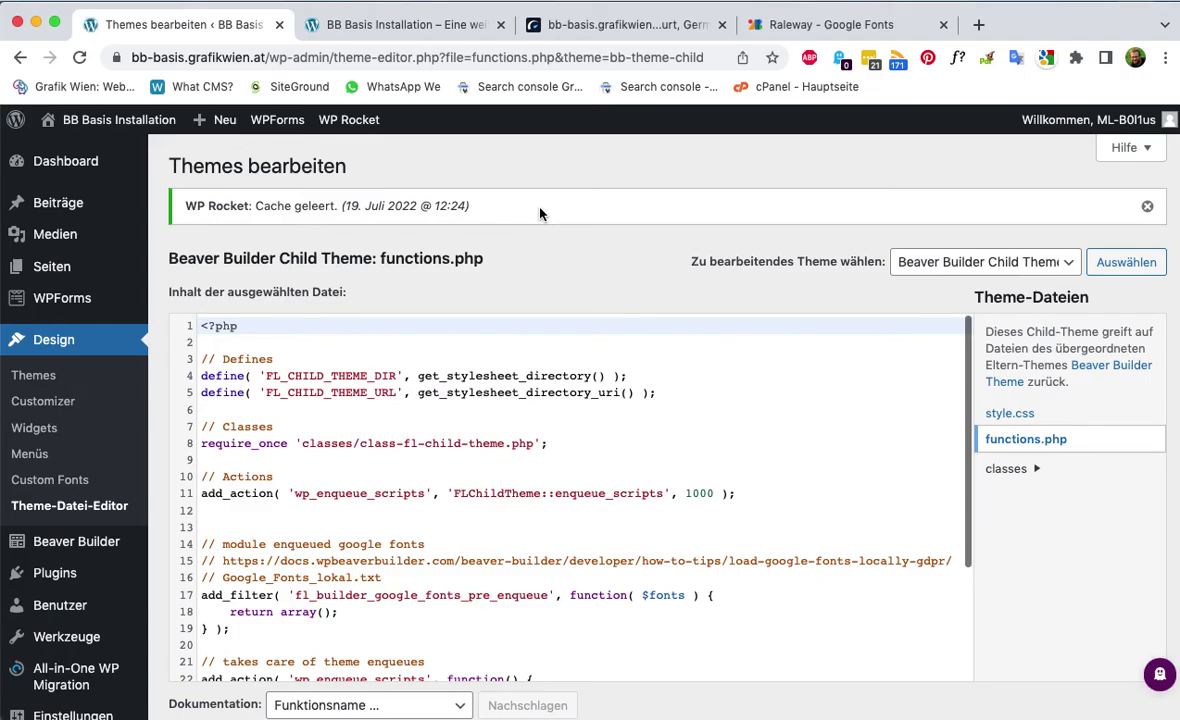
left_click(619, 25)
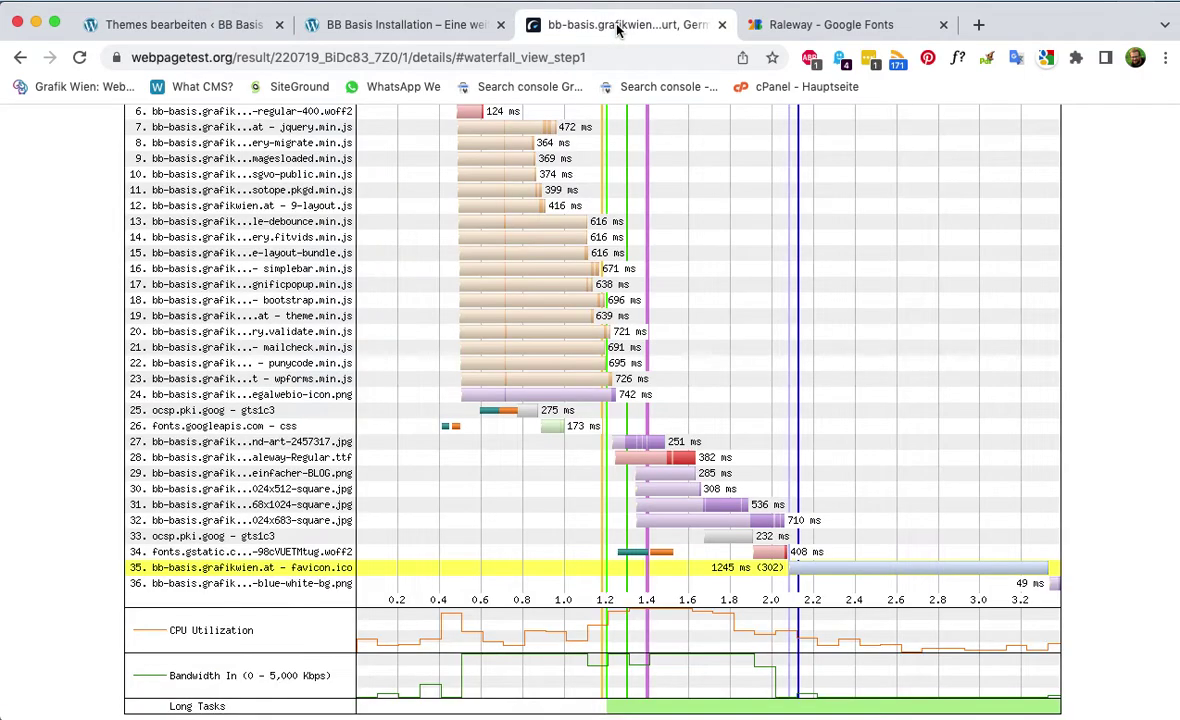
scroll(1022, 311, "down", 3)
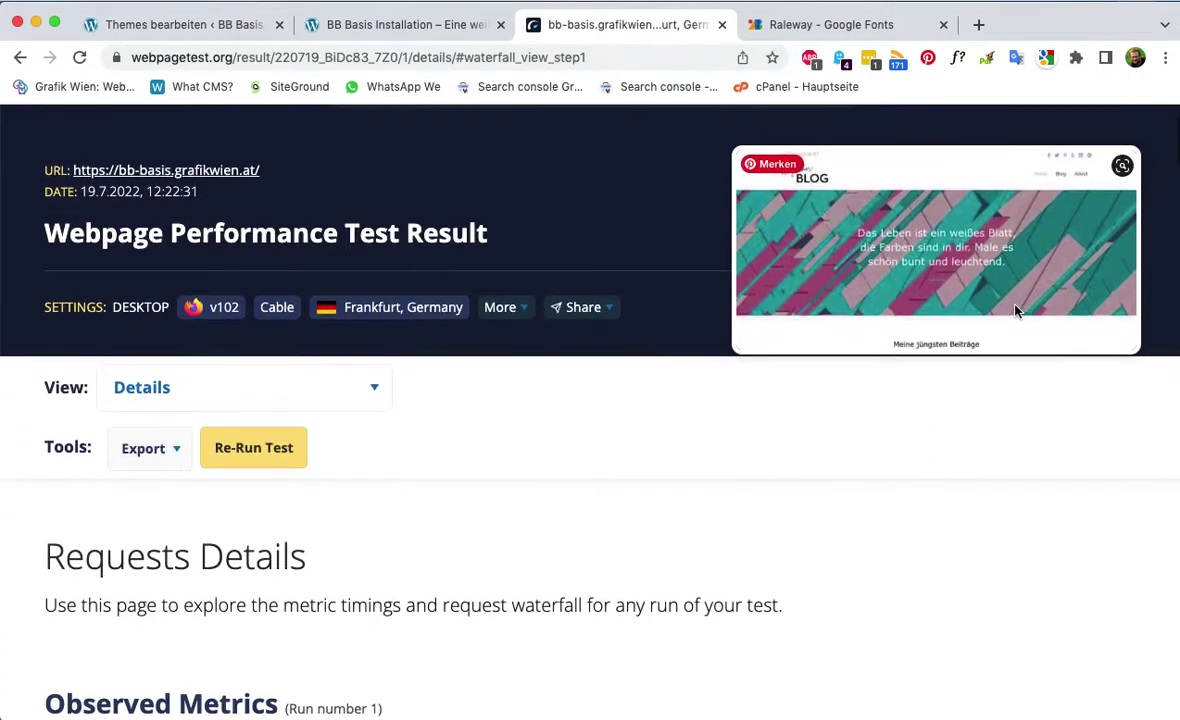
left_click(266, 463)
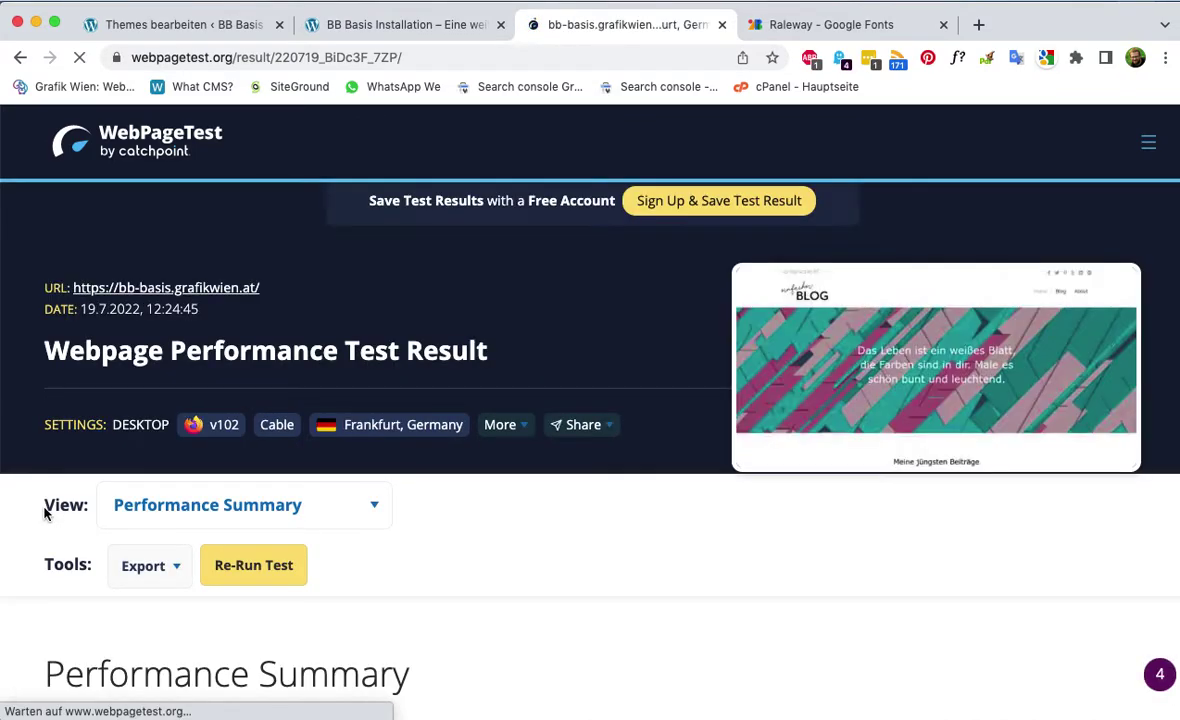
Open Run 1's waterfall in the latest test result and check the request list for fonts.googleapis.com and fonts.gstatic.com entries.
left_click(385, 512)
left_click(545, 587)
scroll(543, 589, "down", 3)
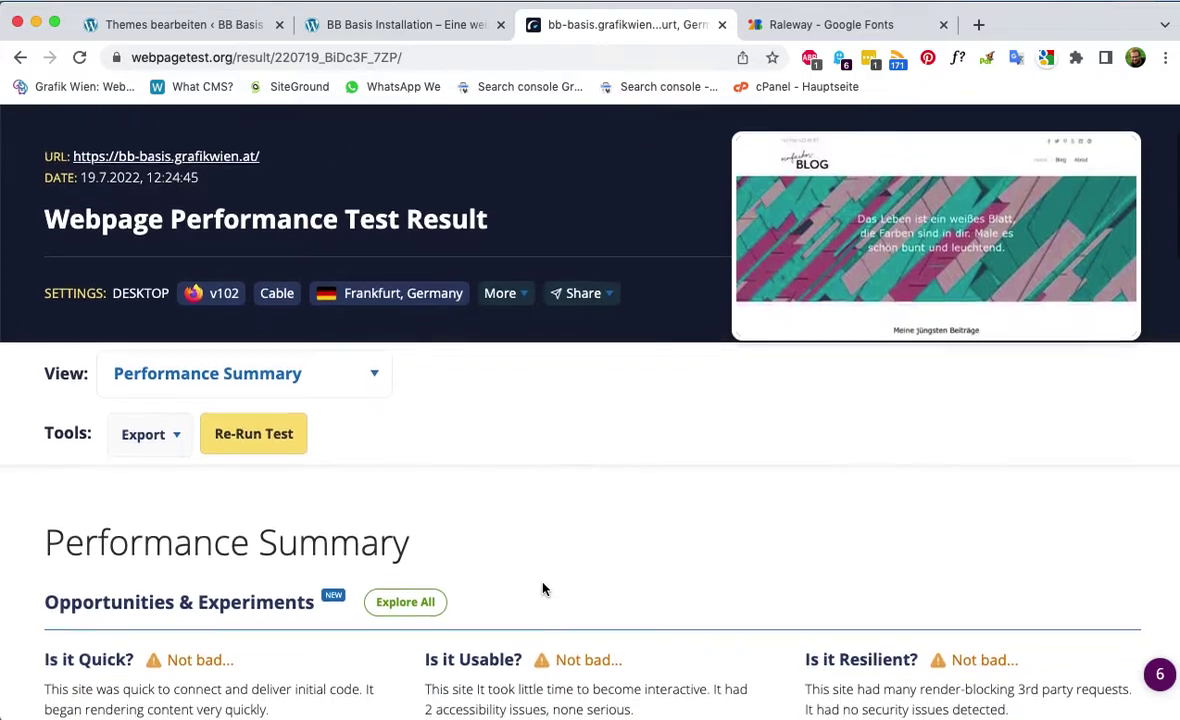
scroll(543, 589, "down", 10)
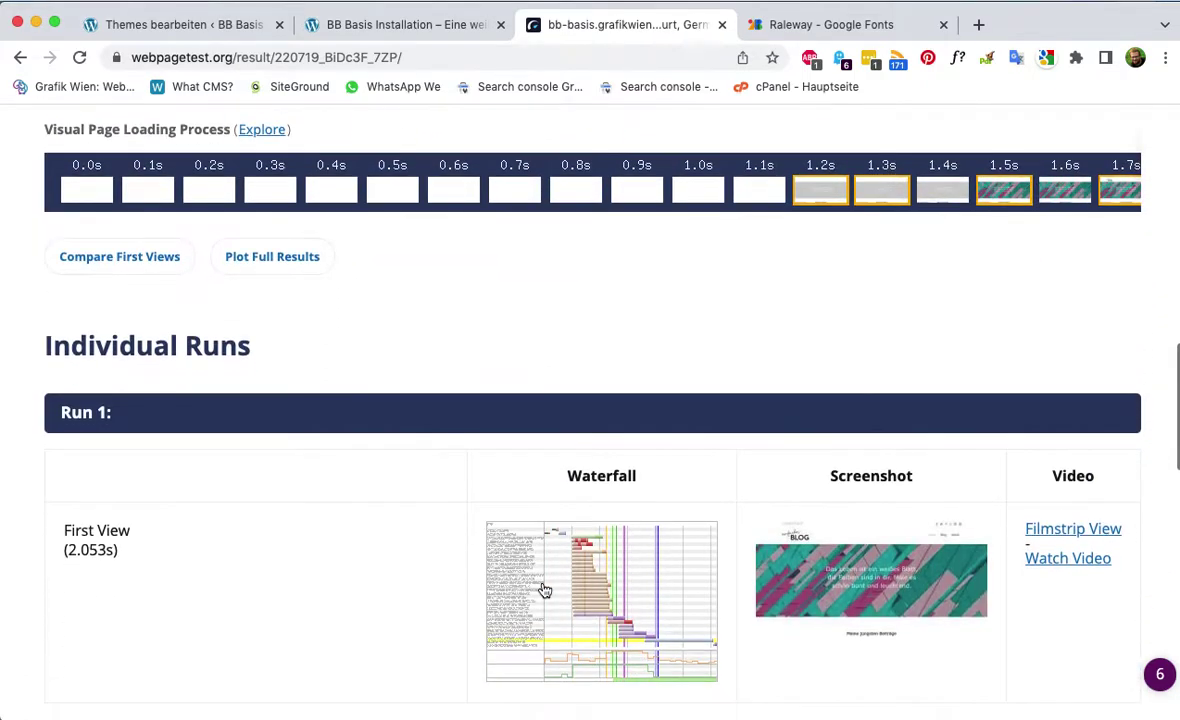
scroll(545, 590, "down", 2)
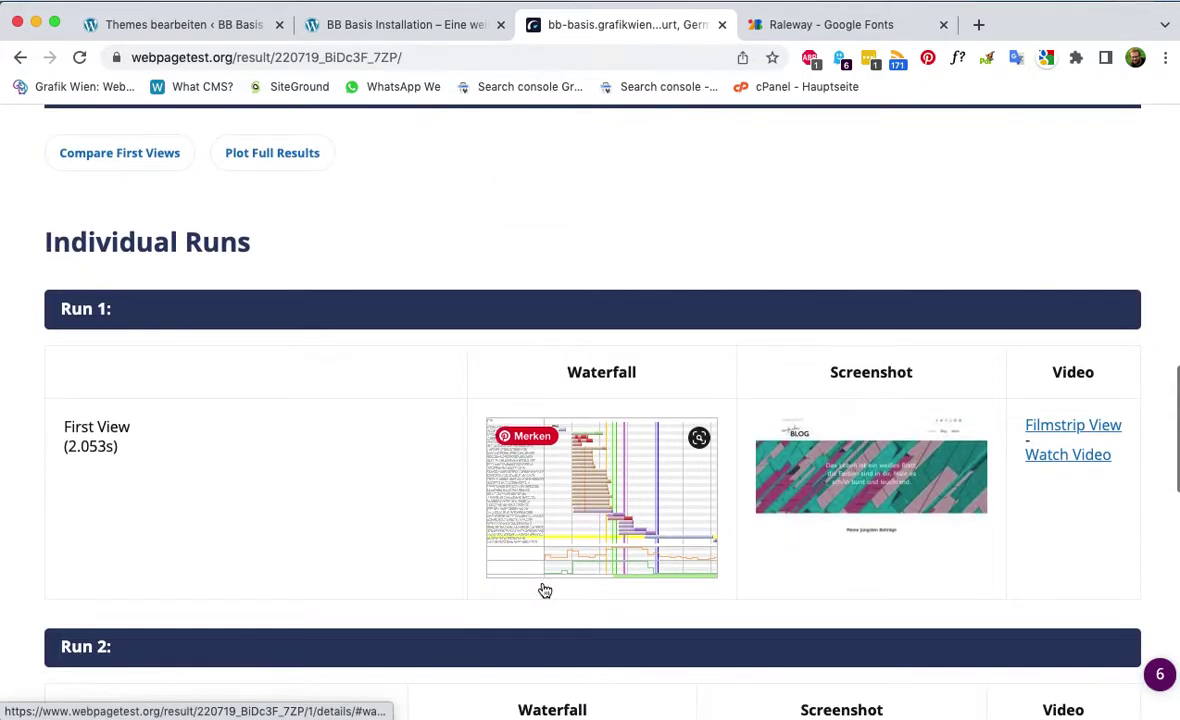
left_click(591, 494)
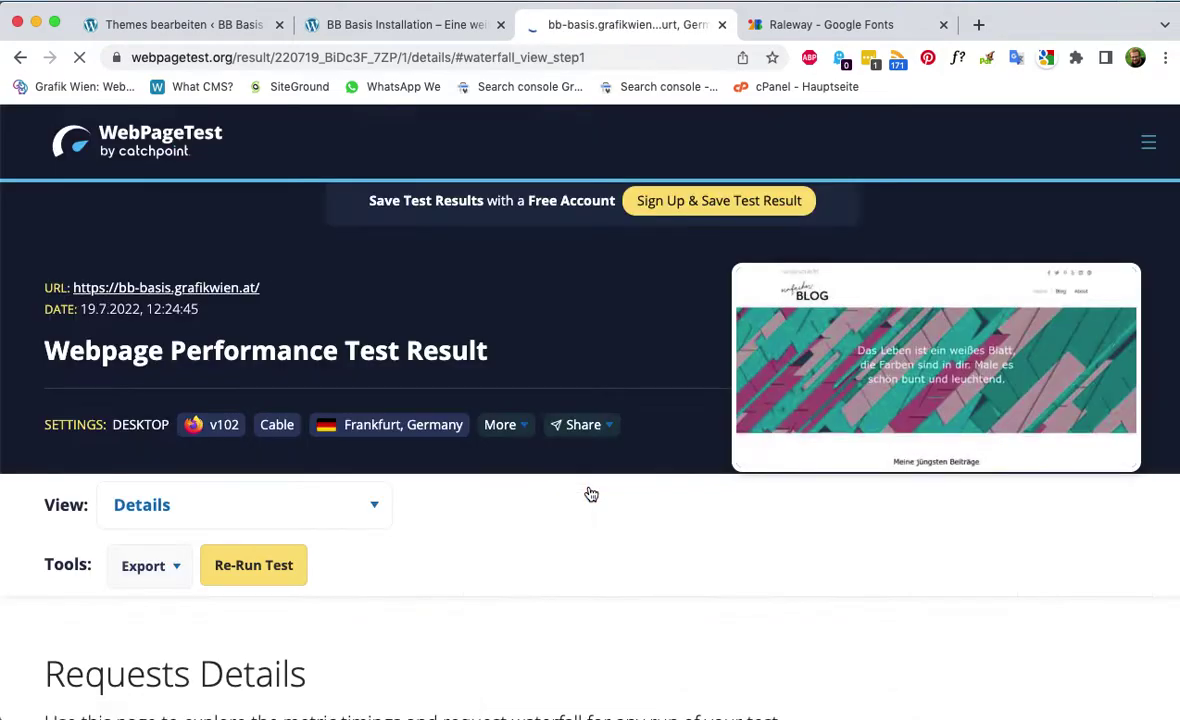
scroll(591, 494, "down", 6)
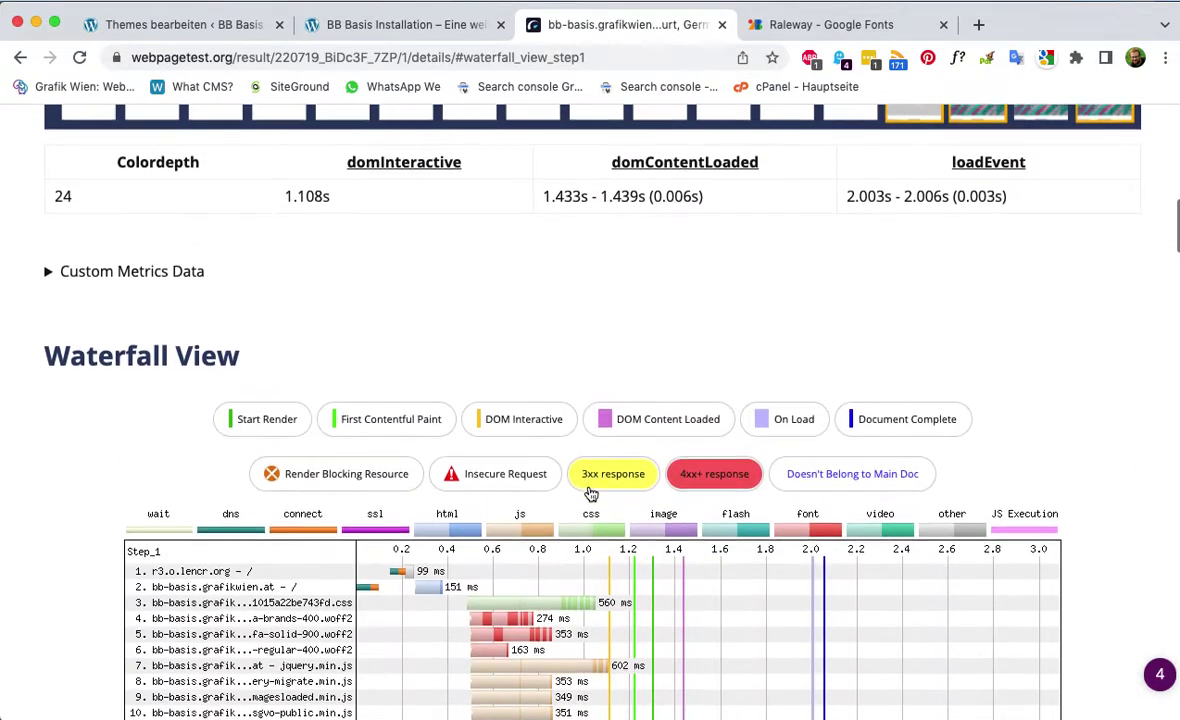
scroll(591, 494, "down", 3)
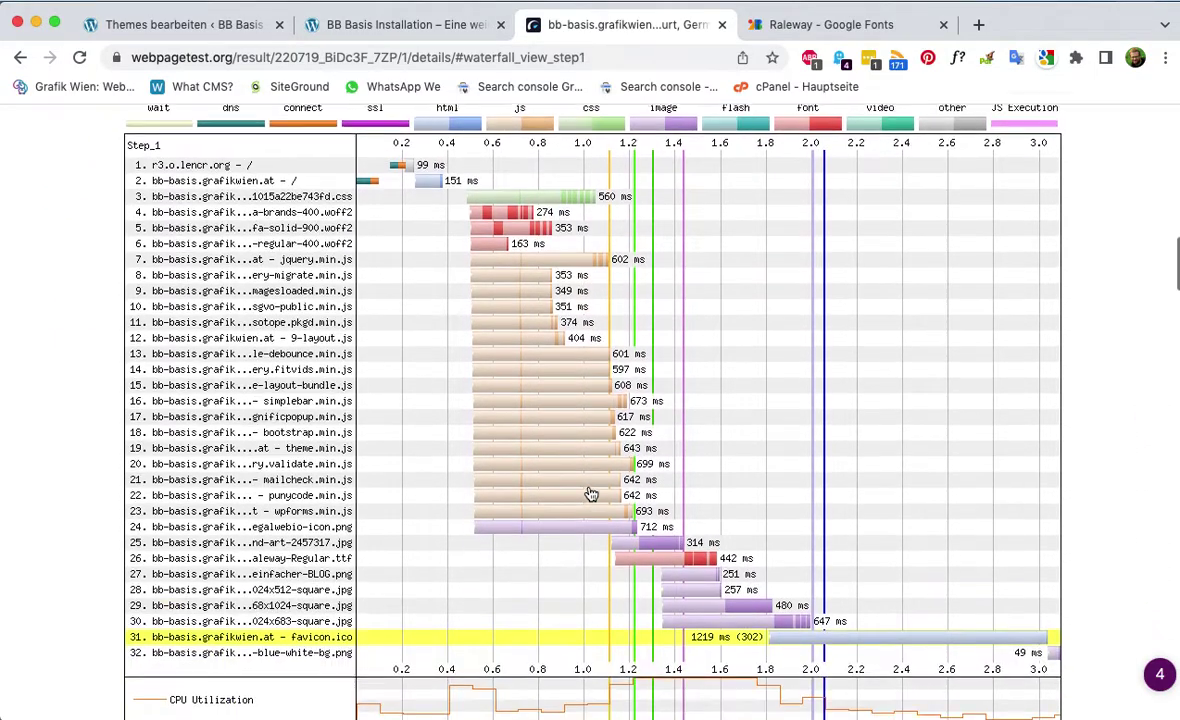
scroll(591, 494, "up", 1)
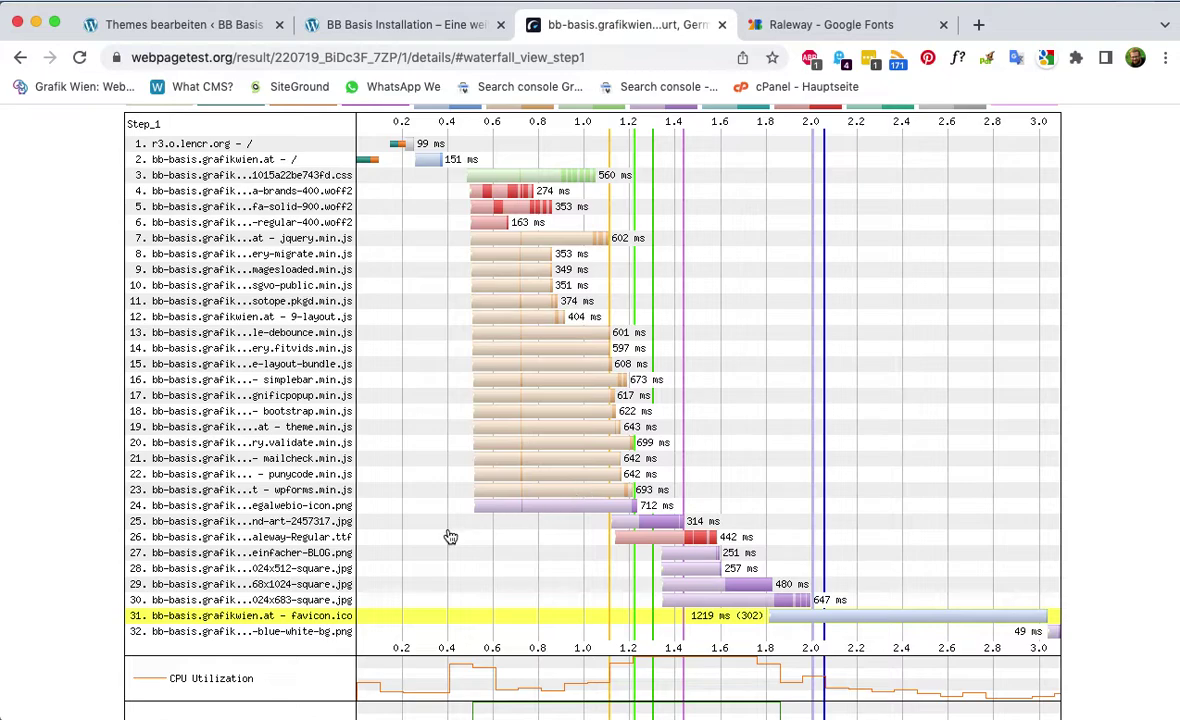
Switch to Firefox and reload the bb-basis.grafikwien.at homepage to check its fonts.
left_click(165, 705)
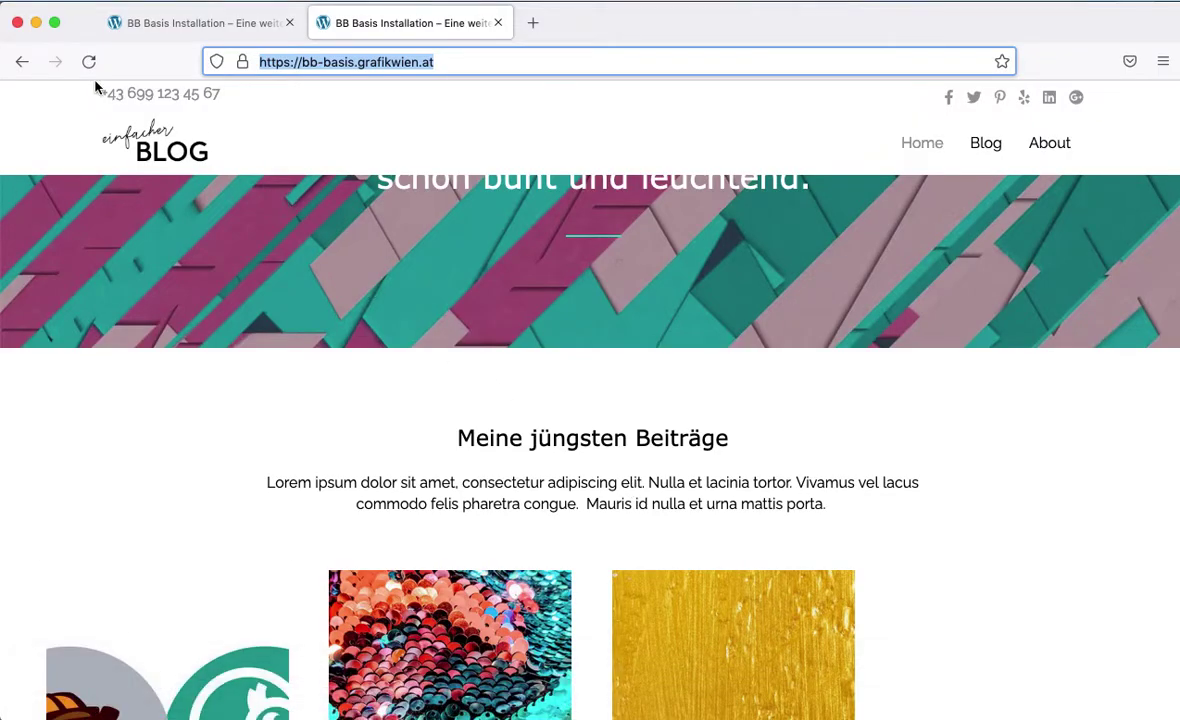
left_click(88, 61)
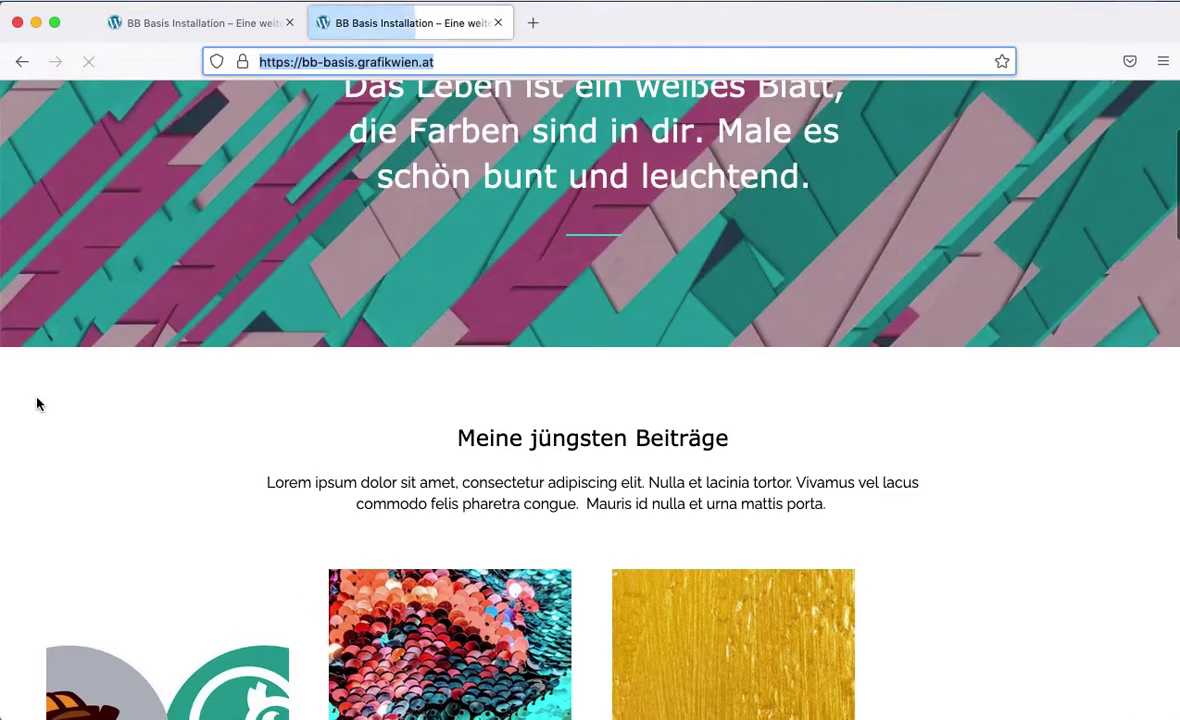